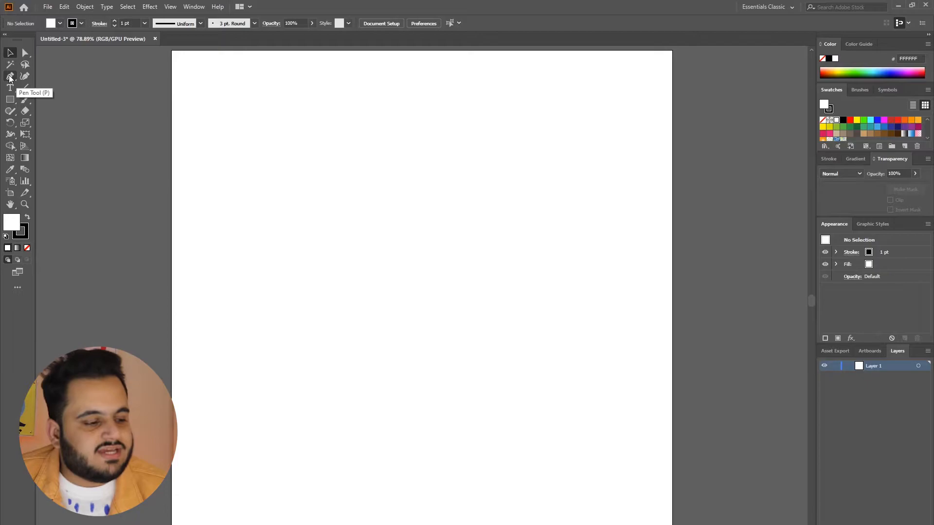
Step: Set up the Pen tool with a red fill and no stroke
{"action": "left_click", "coordinate": [10, 77]}
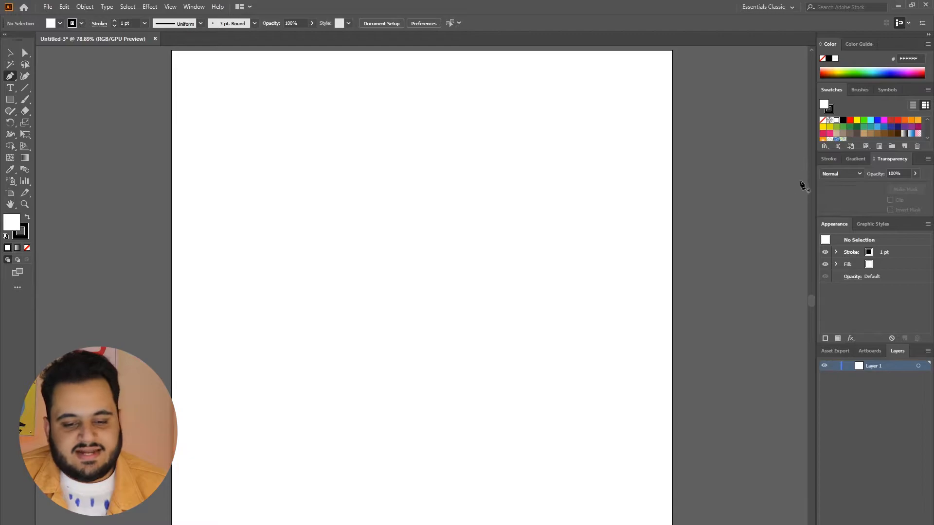
{"action": "left_click", "coordinate": [849, 122]}
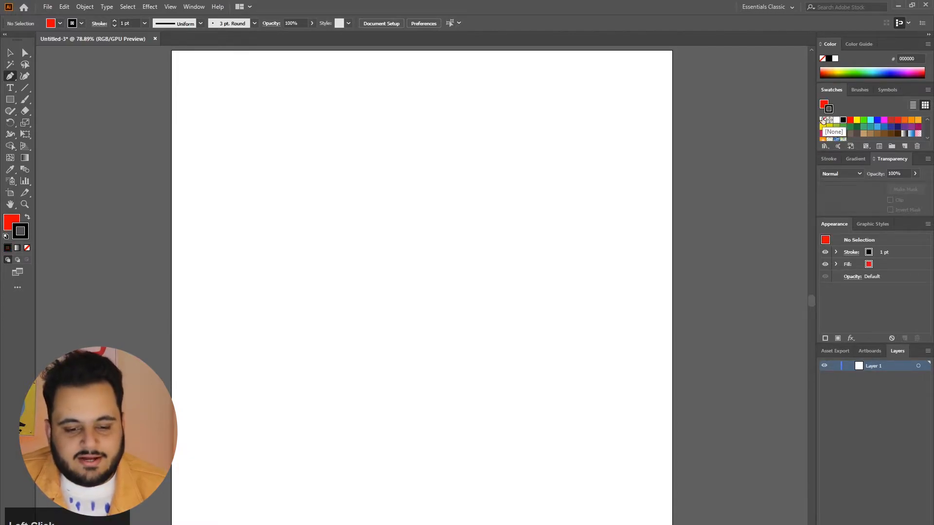
{"action": "left_click", "coordinate": [823, 120]}
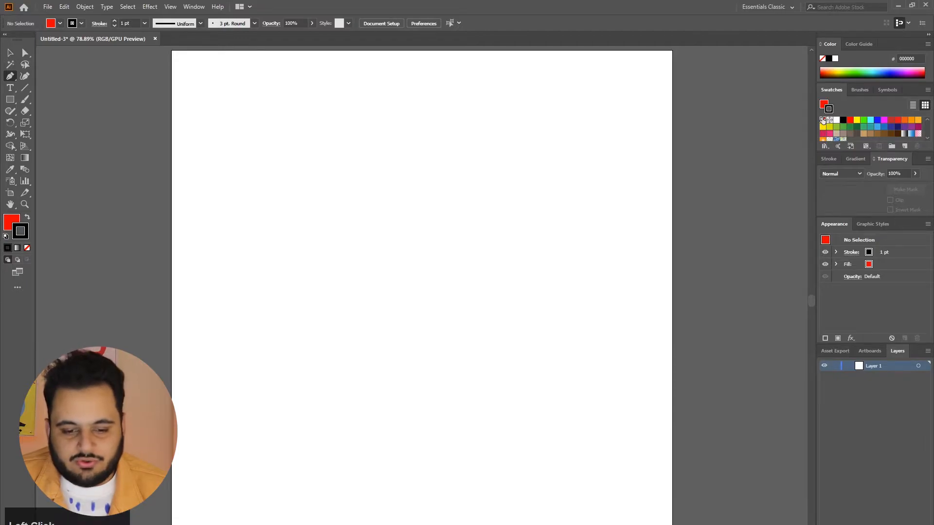
{"action": "left_click", "coordinate": [824, 104]}
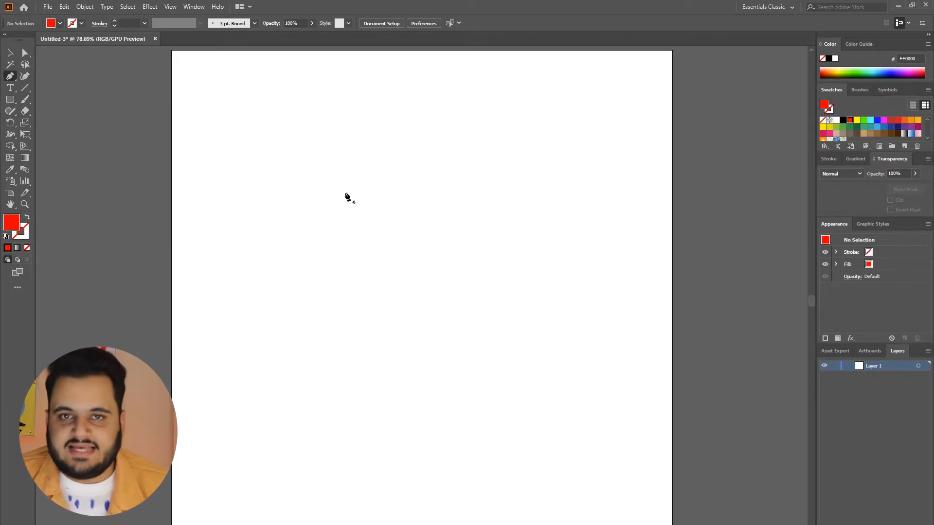
Step: Draw a closed triangle pointing right, about 235 px wide and 291 px high, in the artboard's upper-left area
{"action": "left_click", "coordinate": [304, 148]}
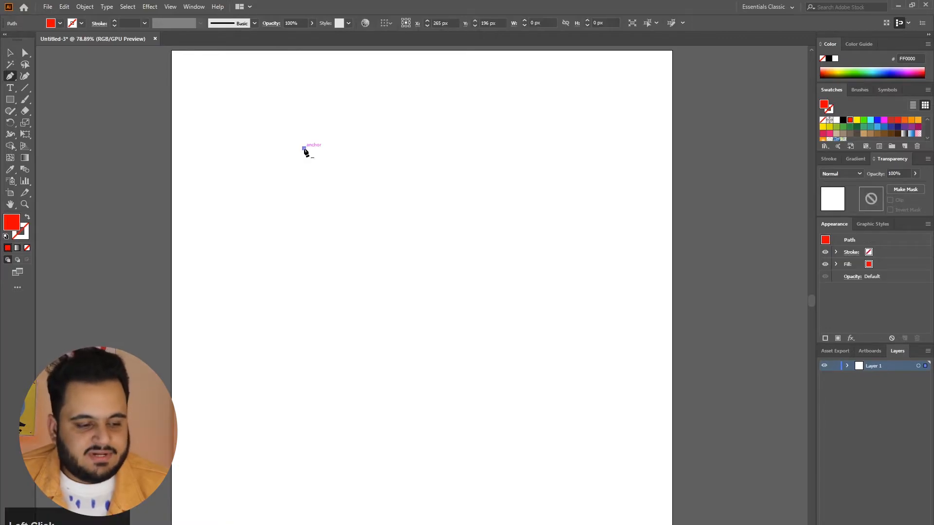
{"action": "left_click", "coordinate": [304, 295]}
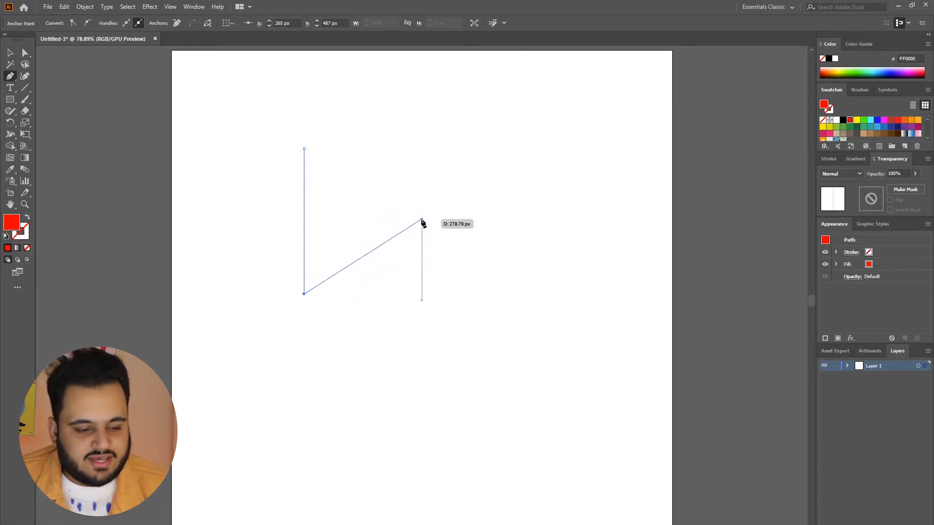
{"action": "left_click", "coordinate": [421, 222]}
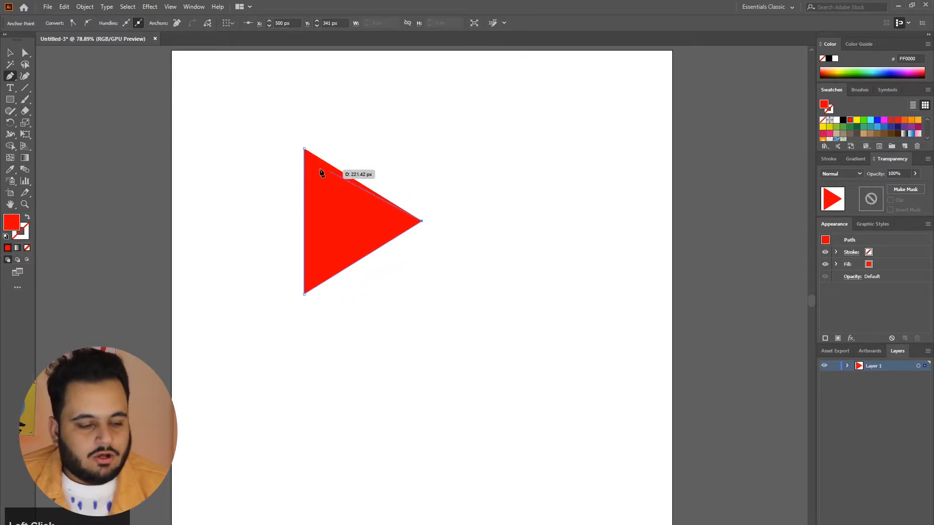
{"action": "left_click", "coordinate": [305, 149]}
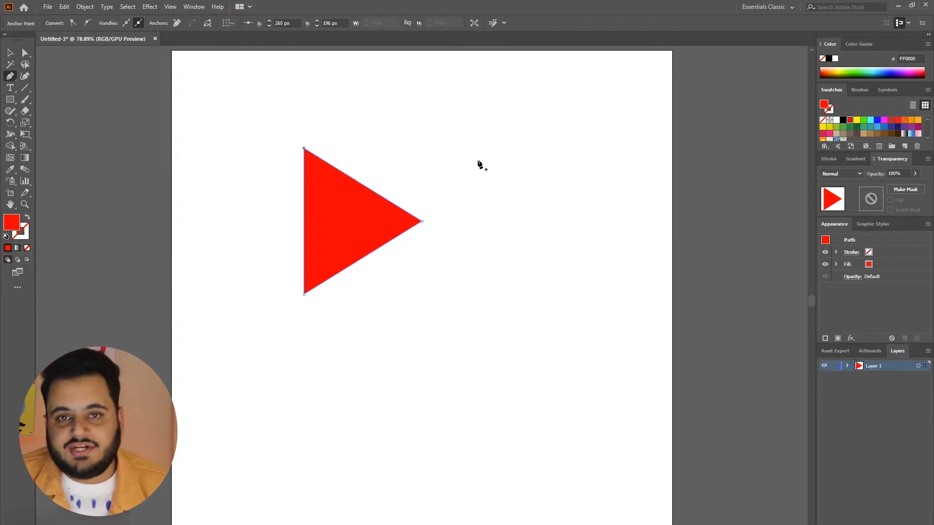
Step: Move the whole triangle down and right so its centre sits at about X 534, Y 453 px
{"action": "left_click", "coordinate": [25, 53]}
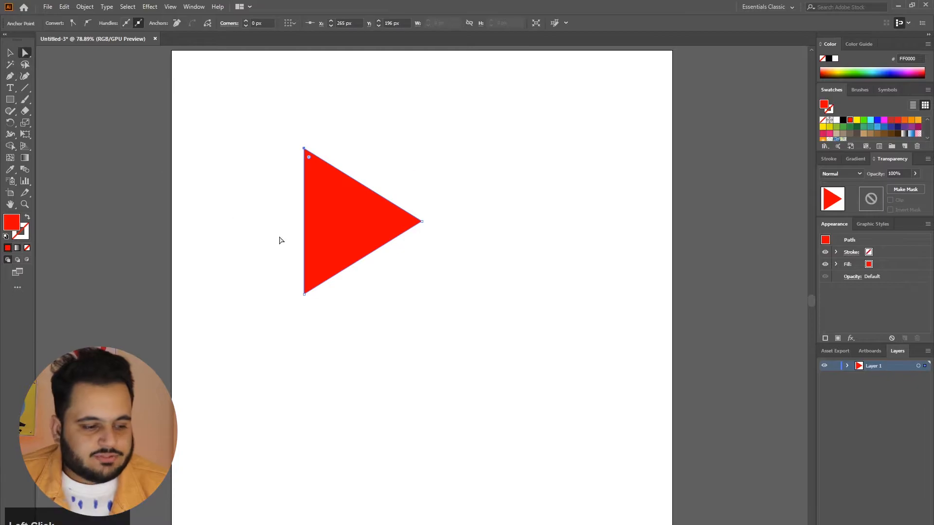
{"action": "left_click_drag", "start_coordinate": [340, 237], "coordinate": [422, 283]}
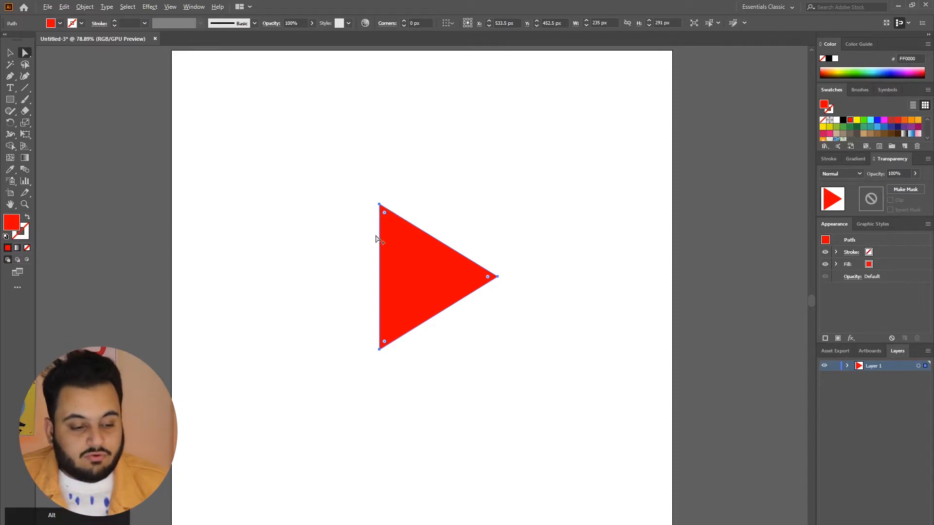
{"action": "scroll", "coordinate": [380, 236], "scroll_direction": "up", "scroll_amount": 3}
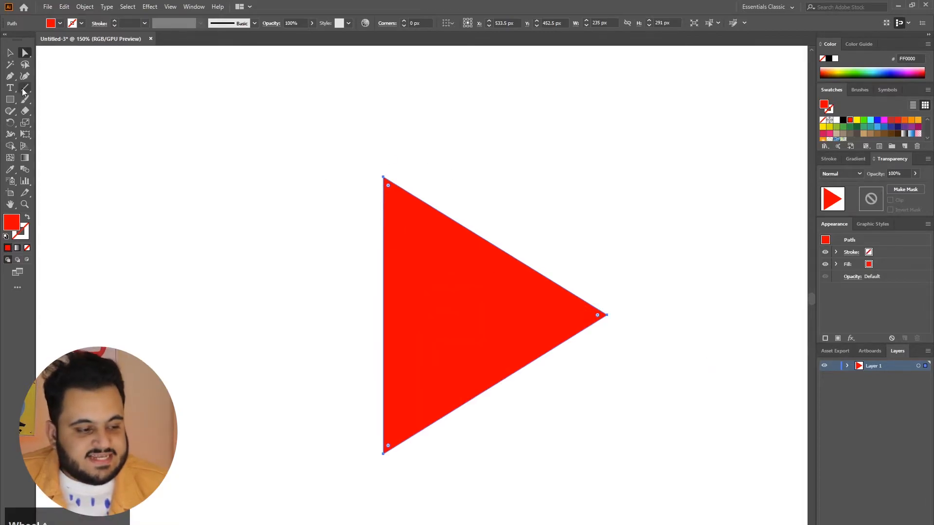
Step: Paint a yellow brush circle around the triangle's top corner and directly select that corner's anchor point
{"action": "left_click", "coordinate": [25, 99]}
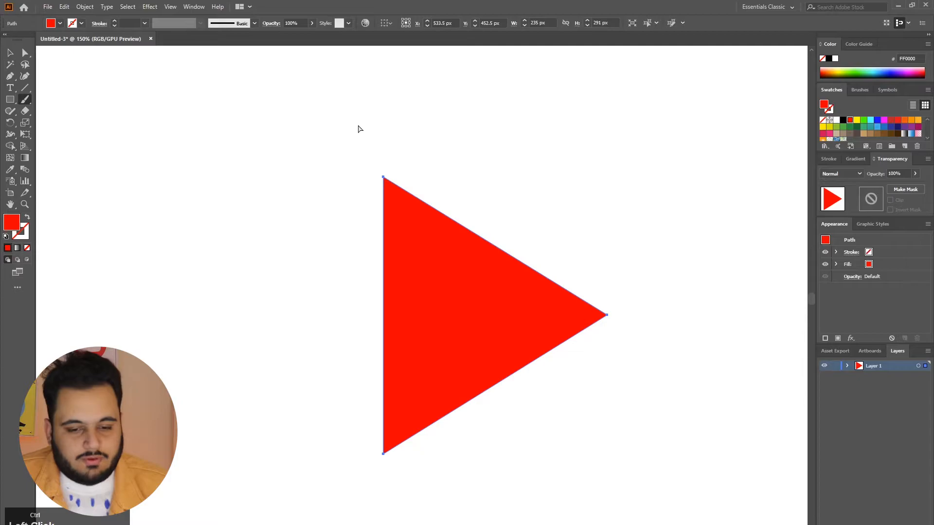
{"action": "left_click", "coordinate": [792, 185]}
{"action": "left_click", "coordinate": [857, 120]}
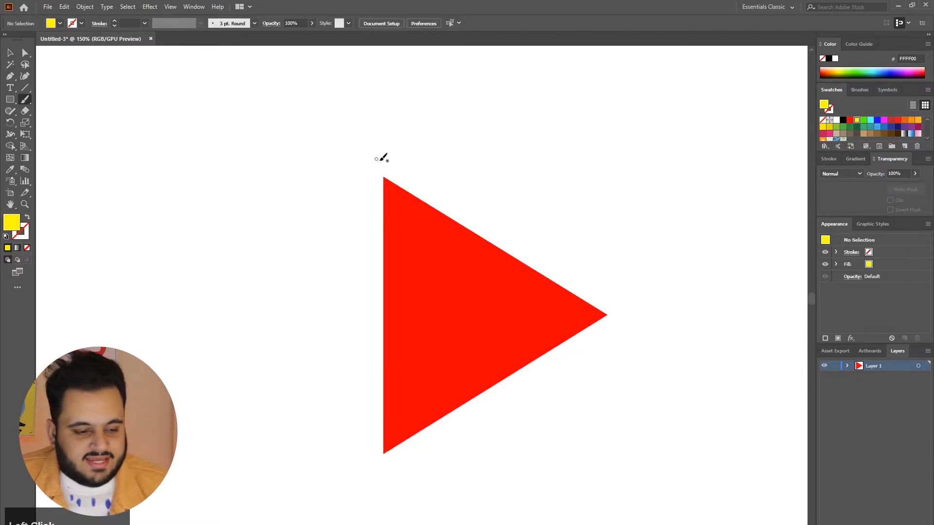
{"action": "mouse_move", "coordinate": [386, 154]}
{"action": "left_mouse_down"}
{"action": "mouse_move", "coordinate": [391, 210]}
{"action": "mouse_move", "coordinate": [423, 186]}
{"action": "mouse_move", "coordinate": [395, 152]}
{"action": "left_mouse_up"}
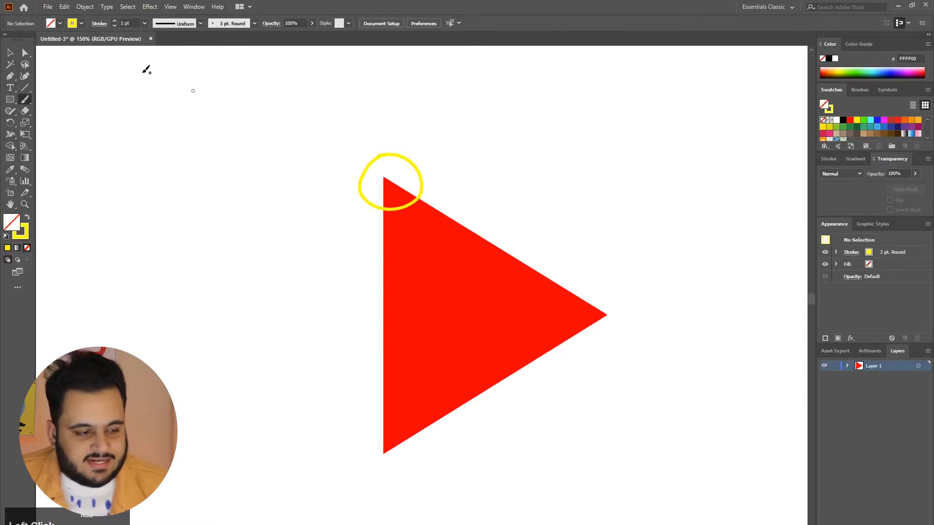
{"action": "left_click", "coordinate": [26, 53]}
{"action": "left_click", "coordinate": [384, 179]}
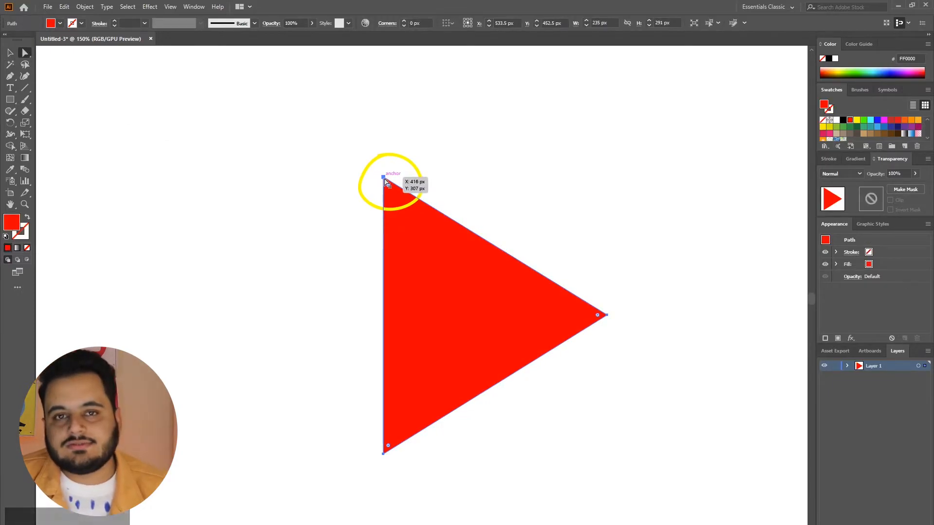
{"action": "left_click", "coordinate": [25, 100]}
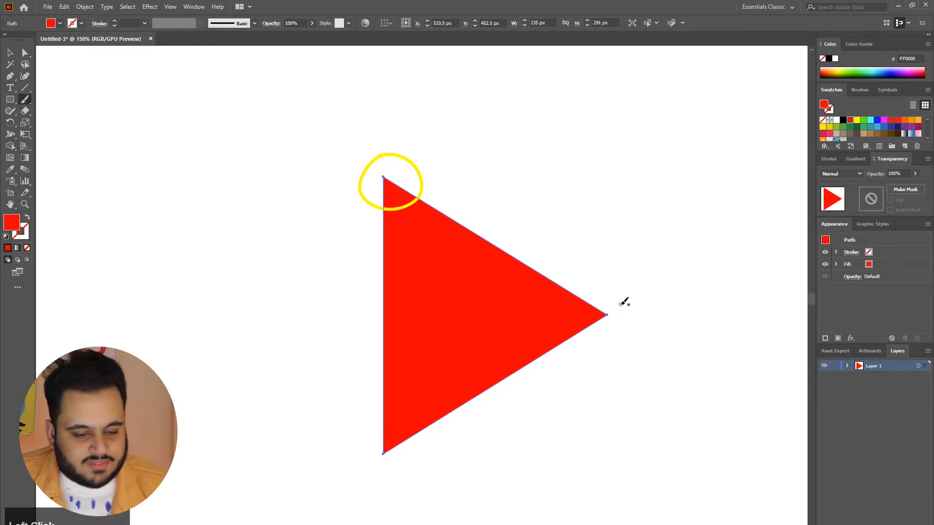
{"action": "left_click_drag", "start_coordinate": [622, 303], "coordinate": [593, 324]}
{"action": "mouse_move", "coordinate": [390, 209]}
{"action": "left_mouse_down"}
{"action": "mouse_move", "coordinate": [347, 159]}
{"action": "mouse_move", "coordinate": [481, 210]}
{"action": "mouse_move", "coordinate": [624, 303]}
{"action": "left_mouse_up"}
{"action": "key", "text": "ctrl+z"}
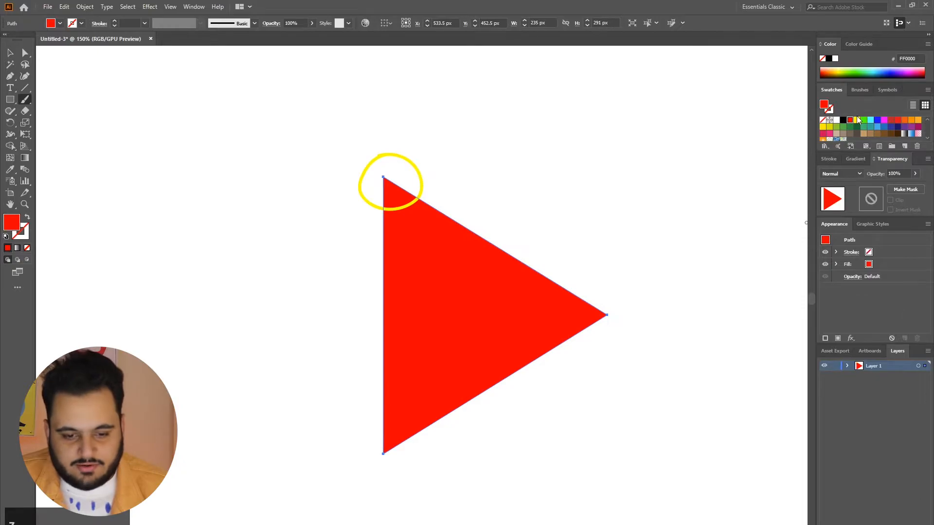
Step: Paint a yellow loop around the triangle's upper slanted edge and a yellow arrow pointing left from the circled corner
{"action": "left_click", "coordinate": [798, 106]}
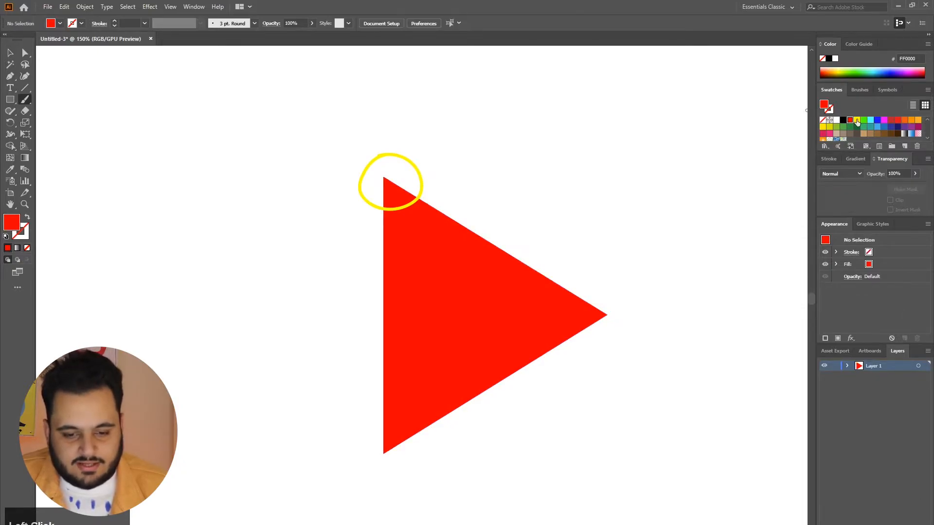
{"action": "left_click", "coordinate": [857, 120]}
{"action": "mouse_move", "coordinate": [417, 176]}
{"action": "left_mouse_down"}
{"action": "mouse_move", "coordinate": [367, 164]}
{"action": "mouse_move", "coordinate": [394, 206]}
{"action": "mouse_move", "coordinate": [484, 283]}
{"action": "mouse_move", "coordinate": [564, 320]}
{"action": "mouse_move", "coordinate": [646, 333]}
{"action": "mouse_move", "coordinate": [496, 203]}
{"action": "mouse_move", "coordinate": [437, 176]}
{"action": "mouse_move", "coordinate": [303, 156]}
{"action": "mouse_move", "coordinate": [312, 176]}
{"action": "left_mouse_up"}
Step: Add the text label "anchor" and place it at the tip of the yellow arrow
{"action": "left_click", "coordinate": [9, 87]}
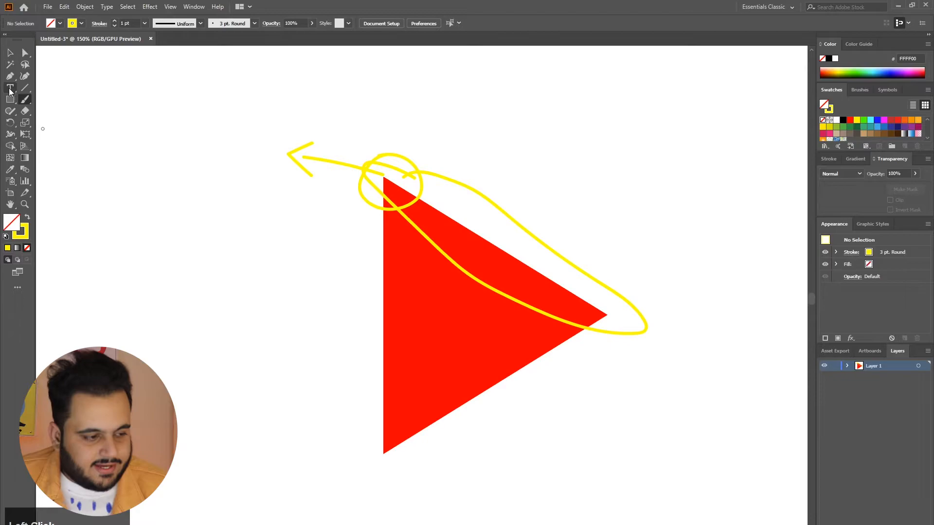
{"action": "left_click", "coordinate": [105, 126]}
{"action": "type", "text": "an"}
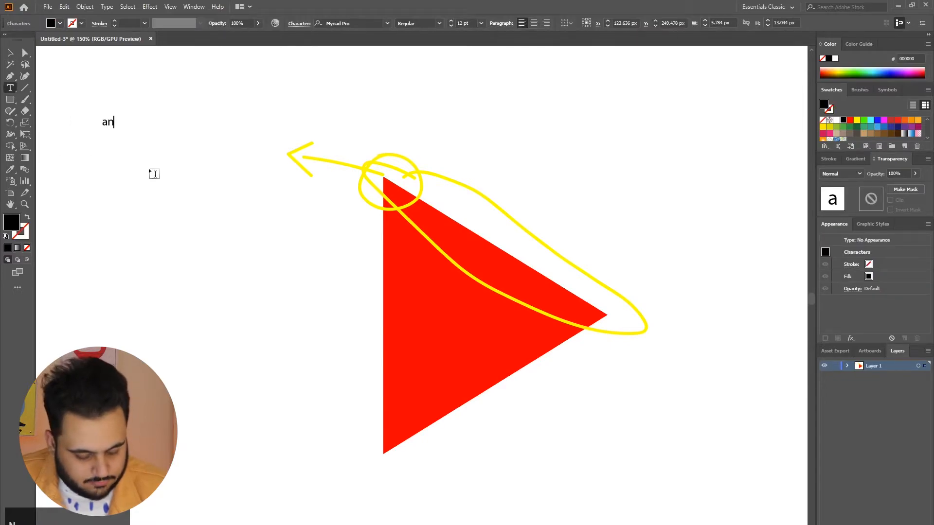
{"action": "type", "text": "chor"}
{"action": "key", "text": "Escape"}
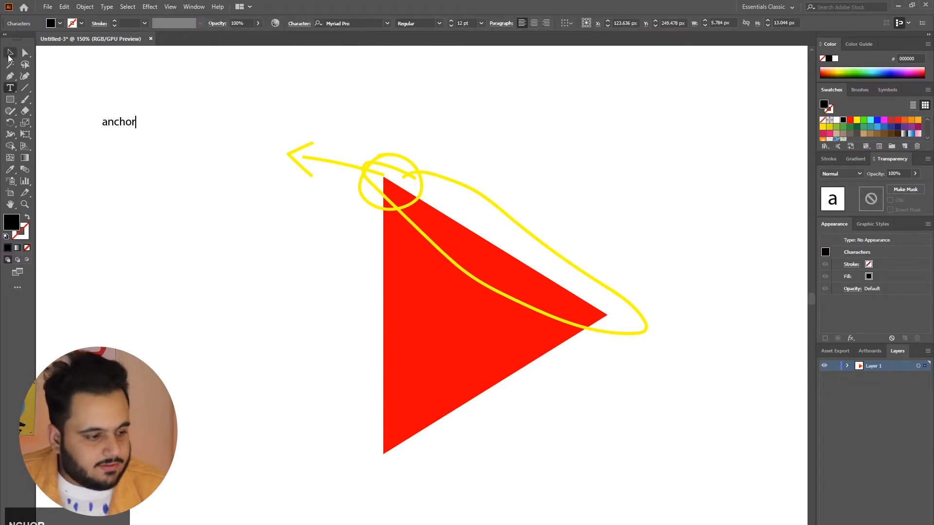
{"action": "left_click", "coordinate": [126, 123]}
{"action": "left_click_drag", "start_coordinate": [125, 123], "coordinate": [274, 152]}
Step: Paint a black arrow pointing up and right from the upper slanted edge and label its tip "path"
{"action": "left_click", "coordinate": [28, 100]}
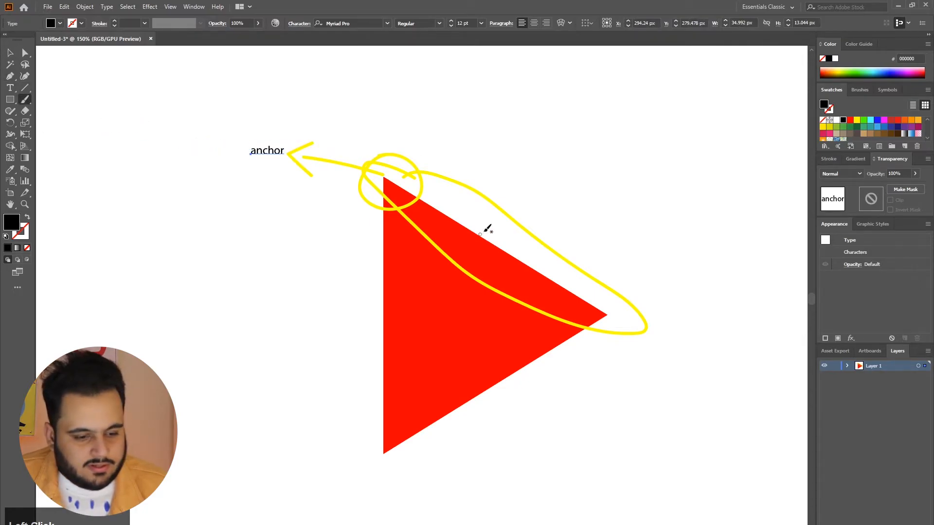
{"action": "mouse_move", "coordinate": [494, 219]}
{"action": "left_mouse_down"}
{"action": "mouse_move", "coordinate": [627, 176]}
{"action": "mouse_move", "coordinate": [616, 197]}
{"action": "left_mouse_up"}
{"action": "left_click", "coordinate": [16, 89]}
{"action": "left_click", "coordinate": [464, 128]}
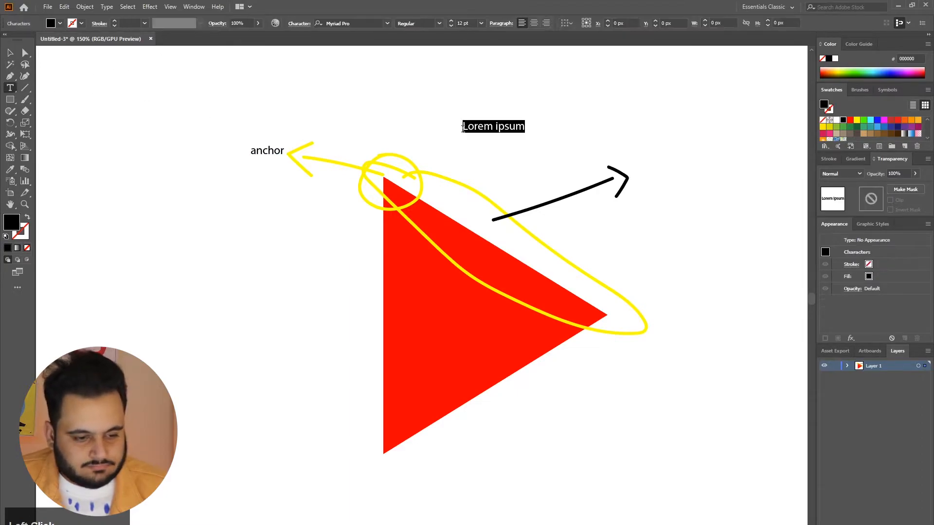
{"action": "type", "text": "path"}
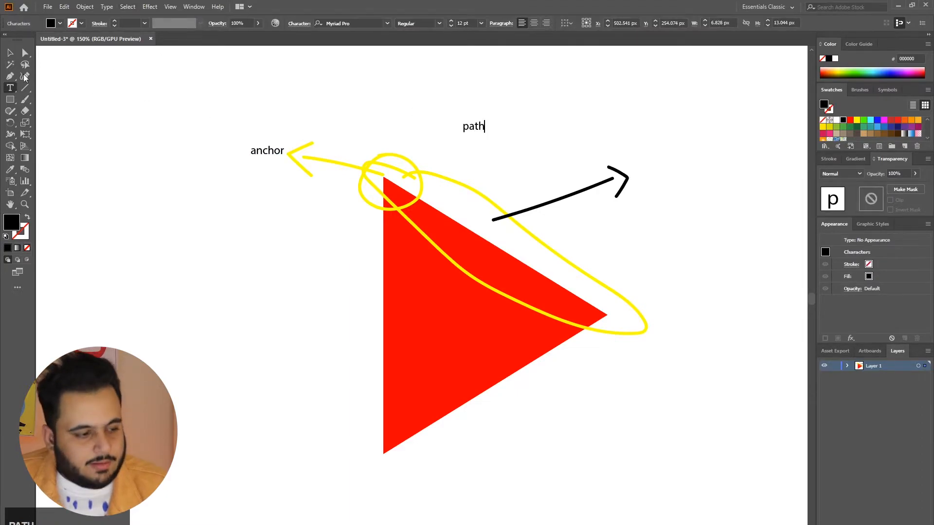
{"action": "left_click", "coordinate": [10, 52]}
{"action": "left_click_drag", "start_coordinate": [469, 128], "coordinate": [645, 174]}
{"action": "left_click", "coordinate": [675, 131]}
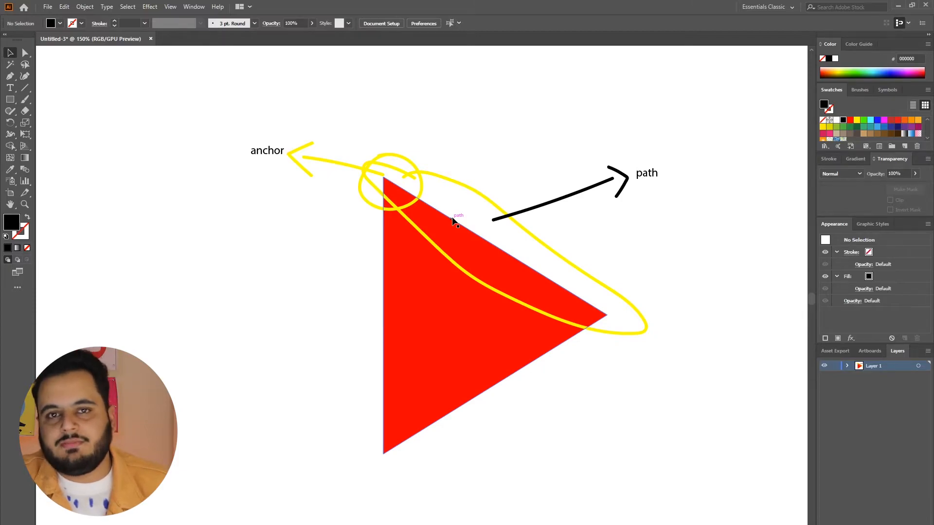
Step: Delete all the artwork and draw an open L-shaped Pen path, about 193 px high and 230 px wide
{"action": "mouse_move", "coordinate": [229, 111]}
{"action": "left_mouse_down"}
{"action": "mouse_move", "coordinate": [754, 474]}
{"action": "mouse_move", "coordinate": [746, 465]}
{"action": "left_mouse_up"}
{"action": "key", "text": "Delete"}
{"action": "left_click", "coordinate": [10, 75]}
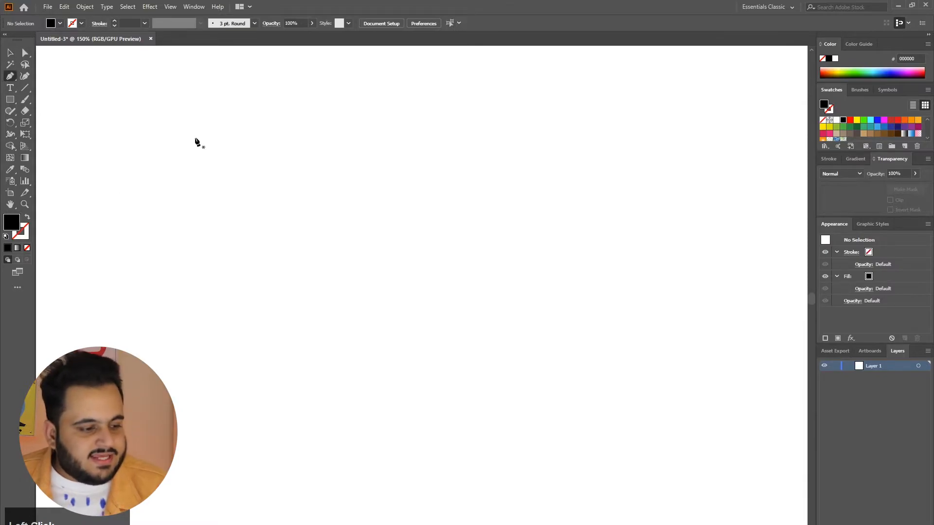
{"action": "left_click", "coordinate": [263, 138]}
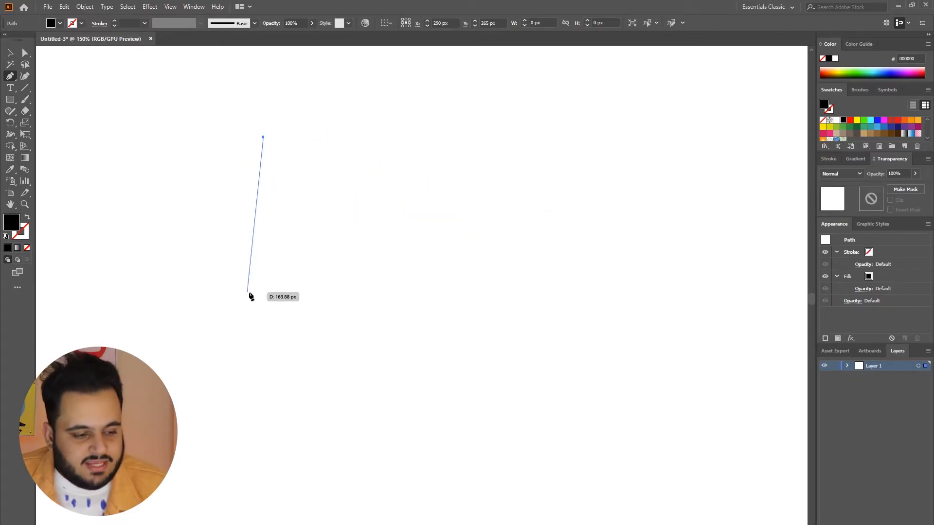
{"action": "left_click", "coordinate": [261, 321]}
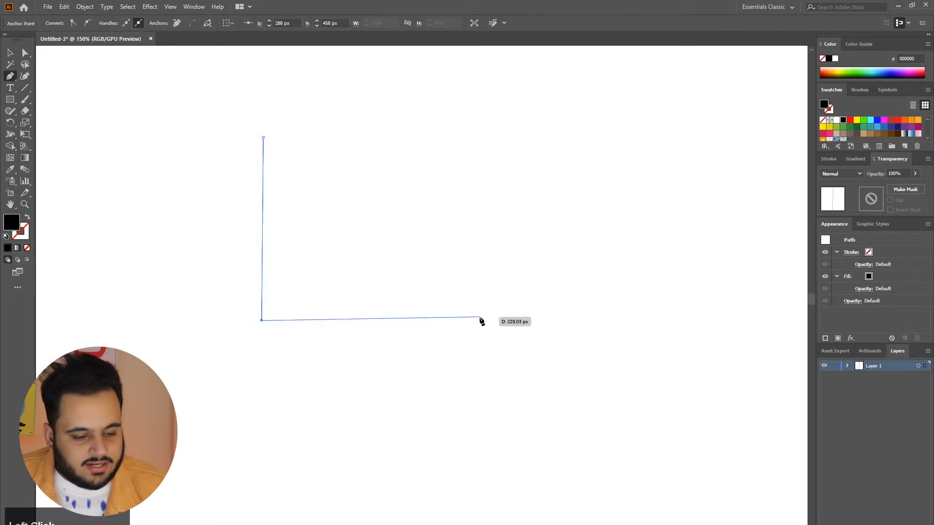
{"action": "left_click", "coordinate": [480, 323]}
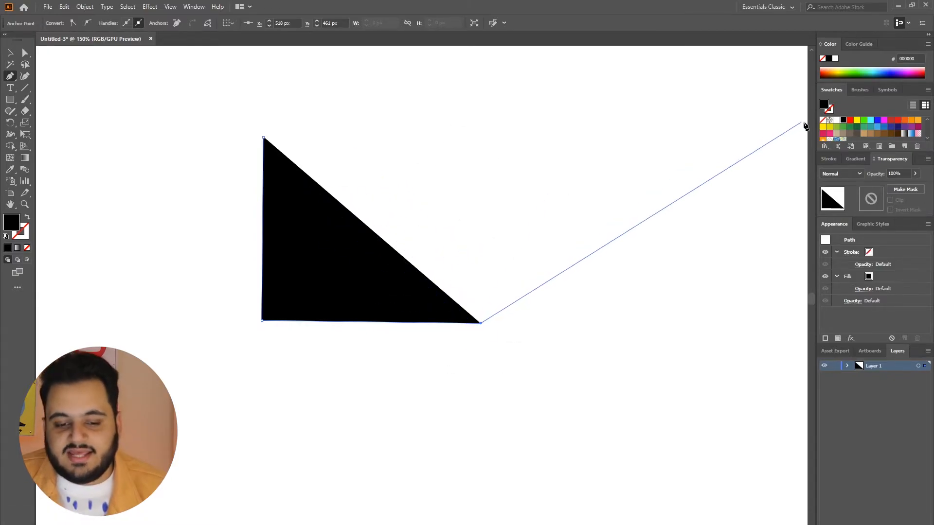
Step: Give the L-shaped path no fill and a black stroke, and deselect it
{"action": "left_click", "coordinate": [822, 122]}
{"action": "key", "text": "x"}
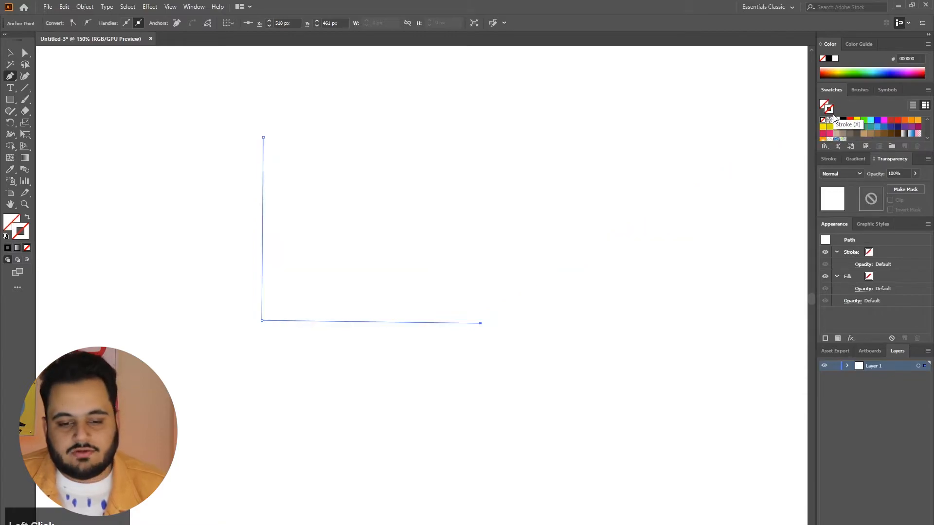
{"action": "left_click", "coordinate": [843, 120]}
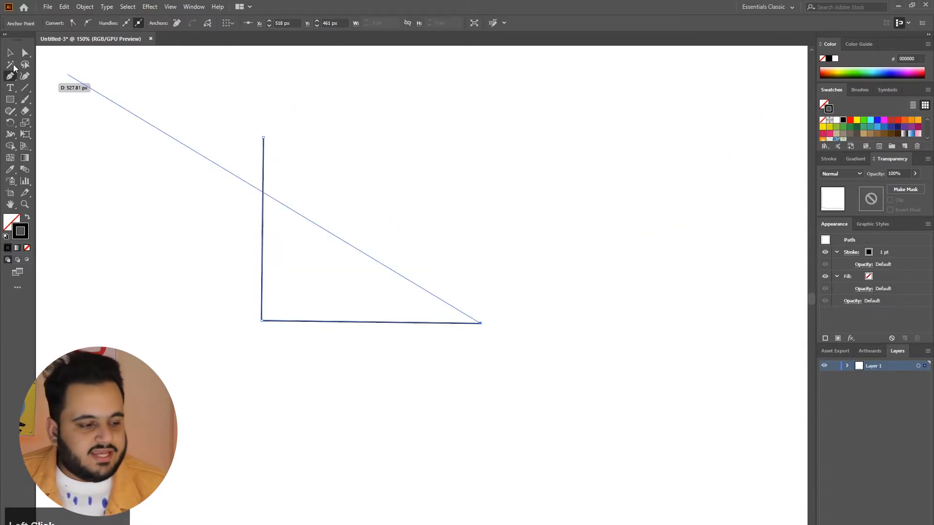
{"action": "left_click", "coordinate": [10, 52]}
{"action": "left_click", "coordinate": [240, 152]}
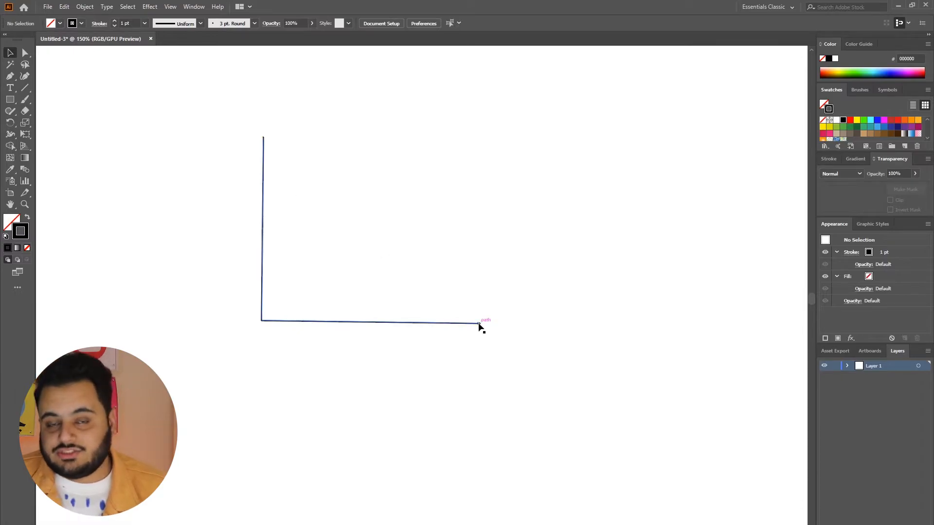
Step: Close the L-shaped path into a triangle with the Pen tool and give it a black fill and no stroke
{"action": "left_click", "coordinate": [10, 77]}
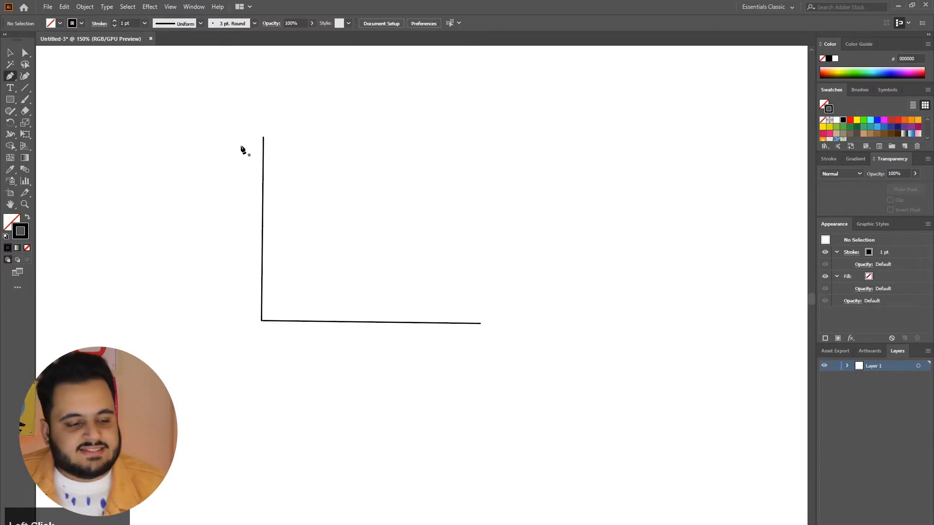
{"action": "left_click", "coordinate": [264, 138]}
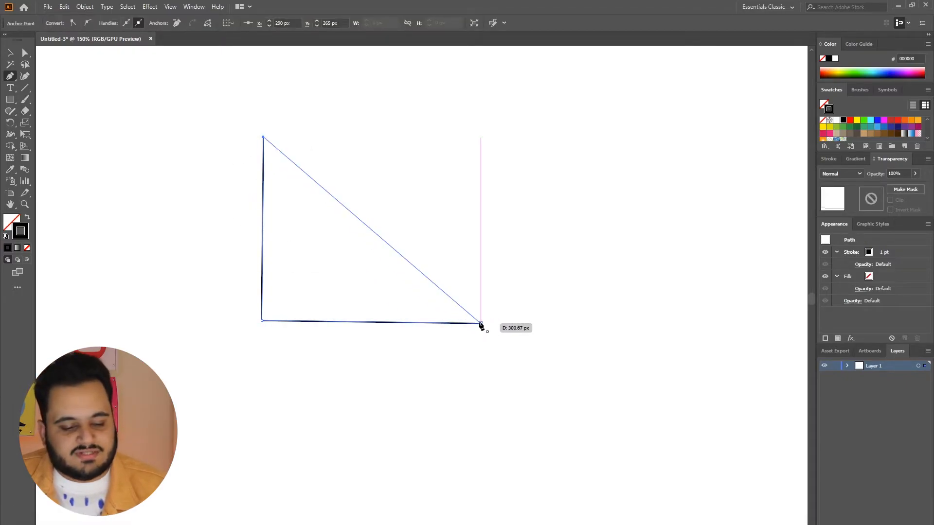
{"action": "key", "text": "ctrl+z"}
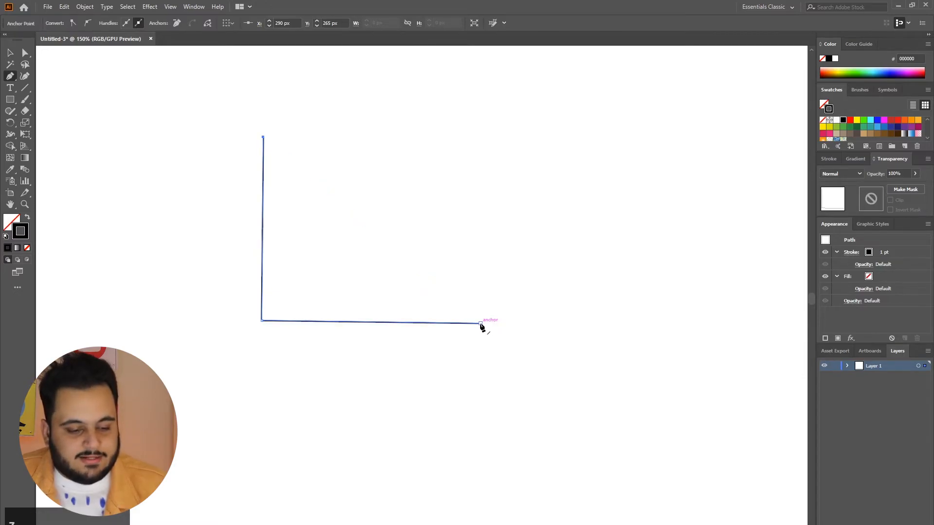
{"action": "left_click", "coordinate": [480, 323]}
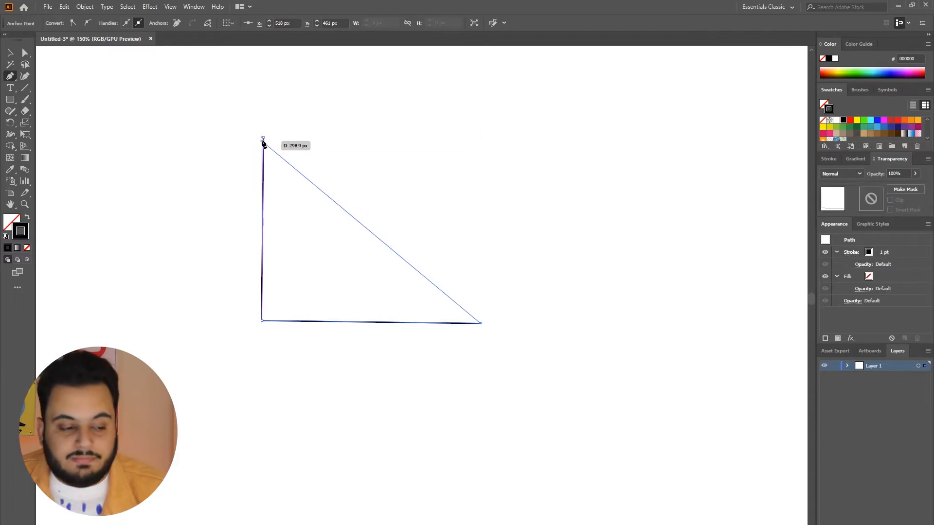
{"action": "left_click", "coordinate": [264, 138]}
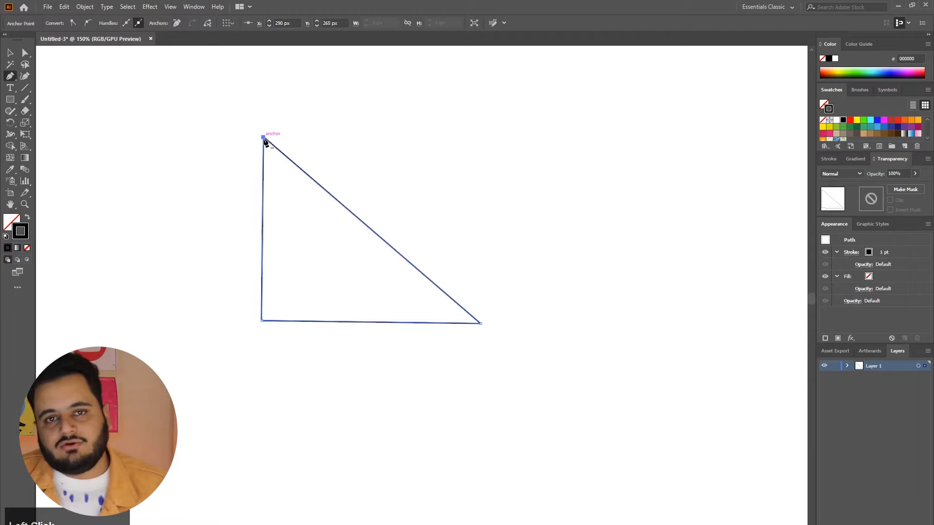
{"action": "left_click", "coordinate": [823, 120]}
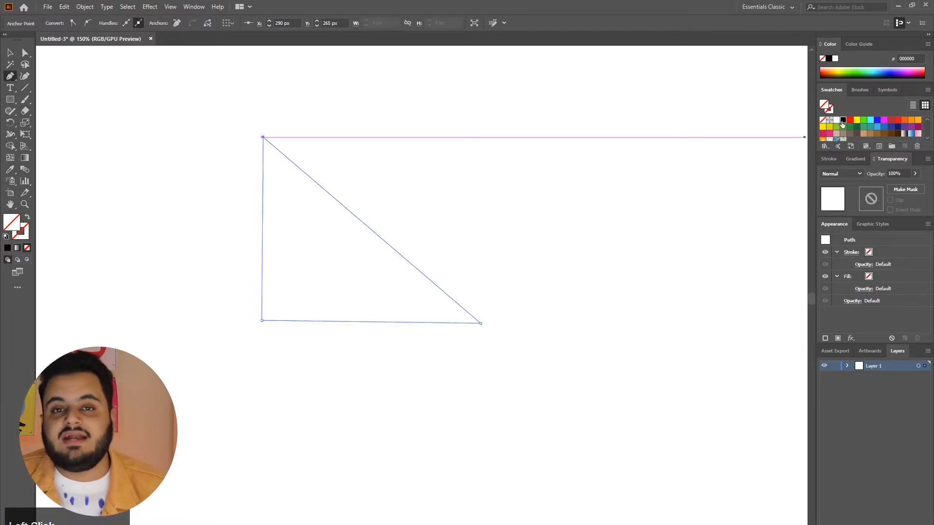
{"action": "left_click", "coordinate": [843, 121]}
Step: Draw an open three-anchor Pen path beside the triangle, about 86 px wide and 186 px high, and deselect it
{"action": "left_click", "coordinate": [579, 146]}
{"action": "left_click", "coordinate": [496, 247]}
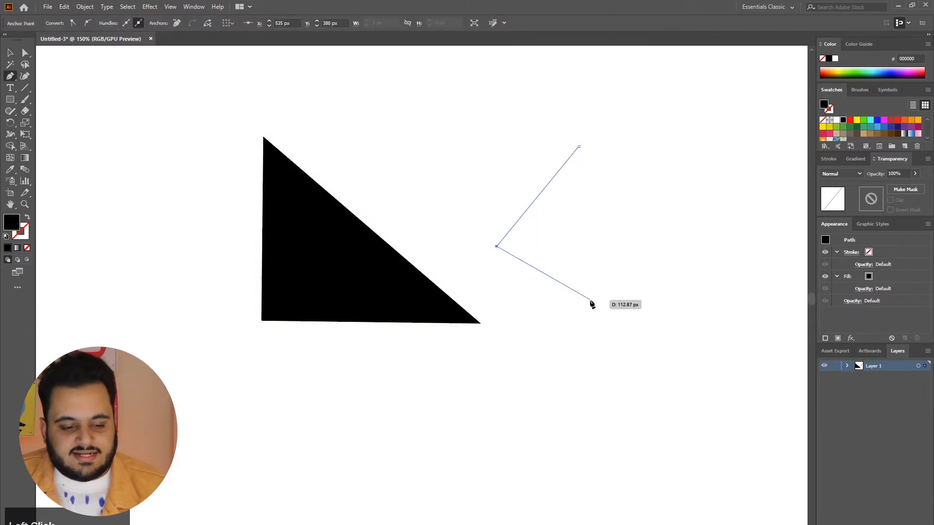
{"action": "left_click", "coordinate": [579, 323]}
{"action": "left_click", "coordinate": [25, 53]}
{"action": "left_click", "coordinate": [315, 167]}
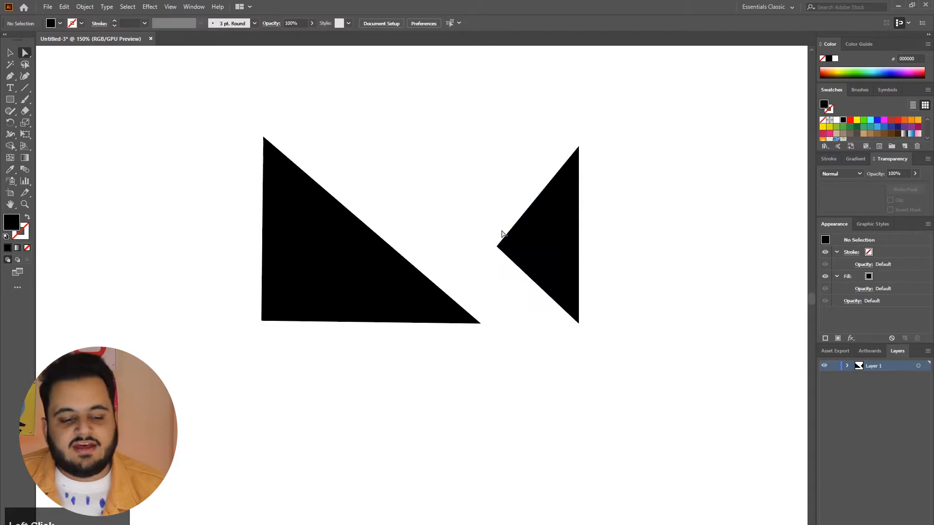
Step: Spread the two black shapes apart, moving the open one up and right and the closed triangle left, and deselect them
{"action": "left_click_drag", "start_coordinate": [564, 228], "coordinate": [673, 202]}
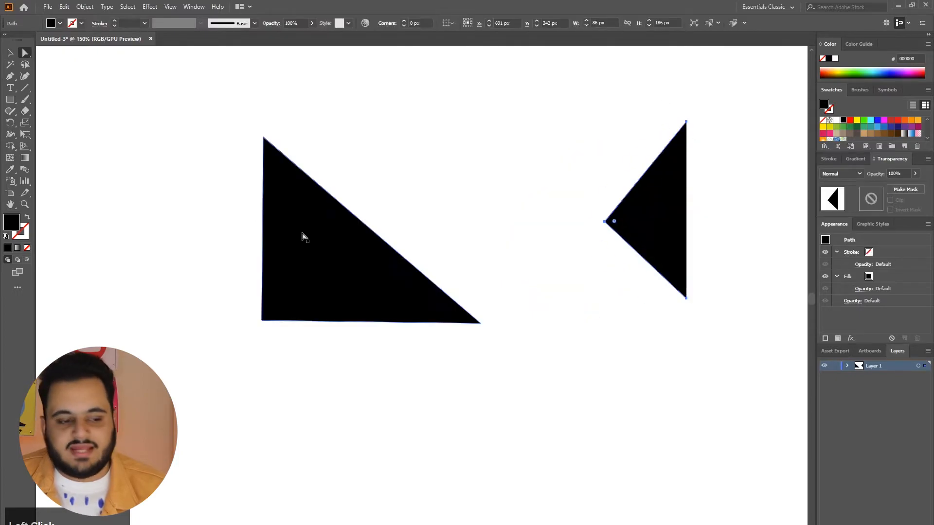
{"action": "left_click_drag", "start_coordinate": [302, 237], "coordinate": [241, 232]}
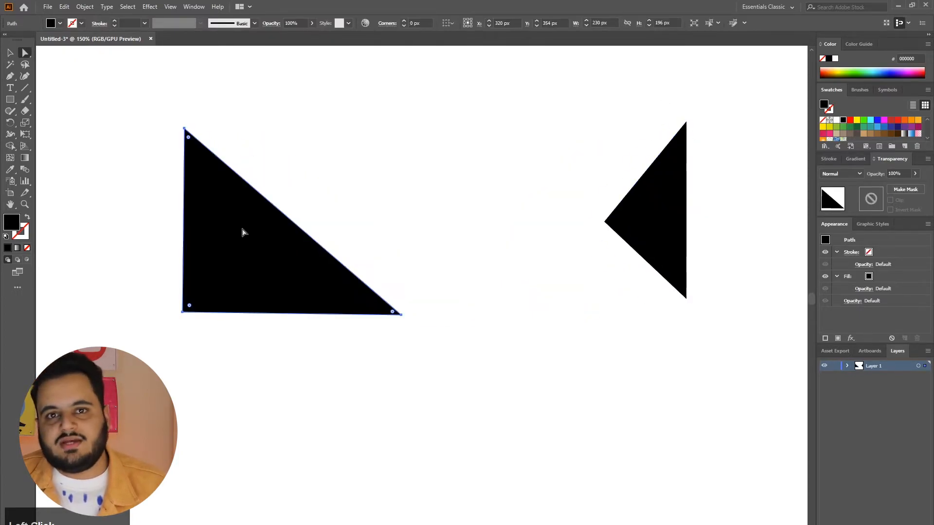
{"action": "left_click", "coordinate": [358, 177]}
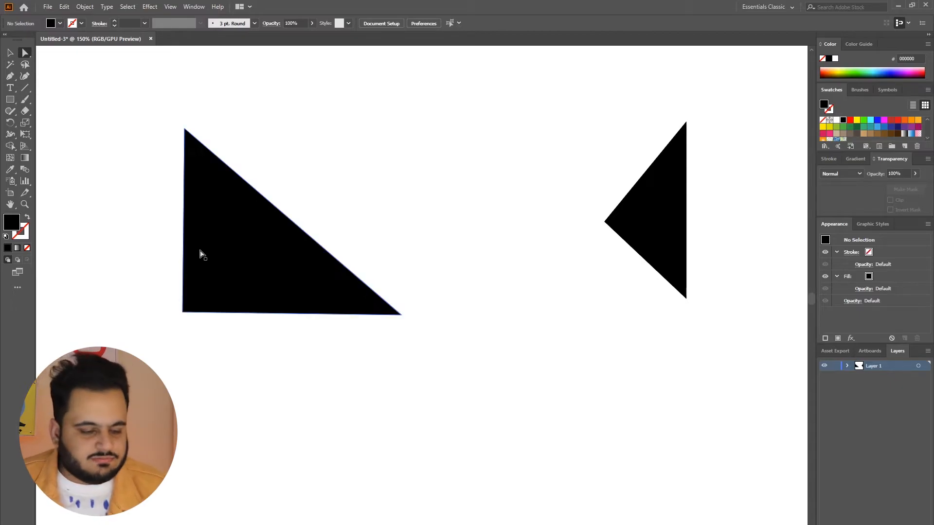
Step: Delete both the closed triangle and the open black shape from the artboard
{"action": "left_click", "coordinate": [207, 242]}
{"action": "left_click", "coordinate": [666, 214], "text": "shift"}
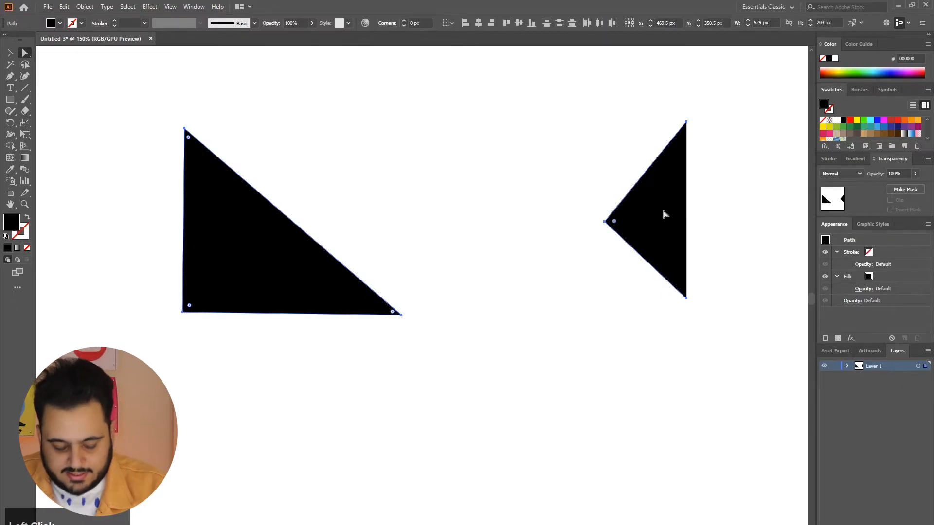
{"action": "key", "text": "Delete"}
Step: Draw a closed rectangle with the Pen tool using constrained straight segments, about 206 px wide and 179 px high
{"action": "left_click", "coordinate": [10, 77]}
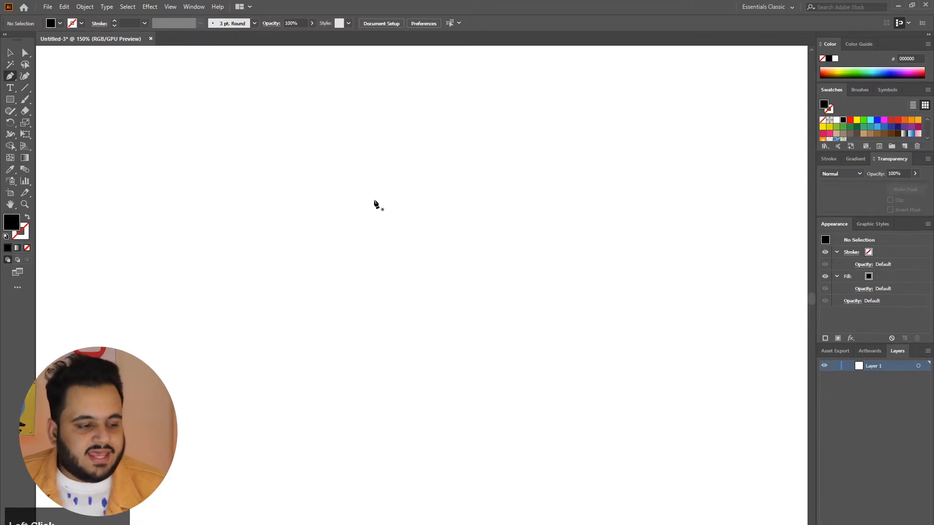
{"action": "left_click", "coordinate": [264, 118]}
{"action": "left_click", "coordinate": [460, 117], "text": "shift"}
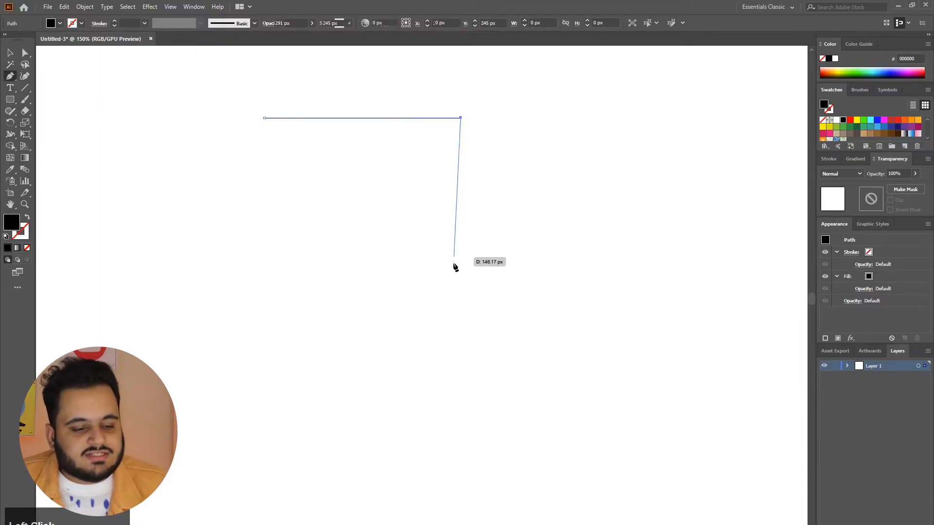
{"action": "left_click", "coordinate": [461, 288], "text": "shift"}
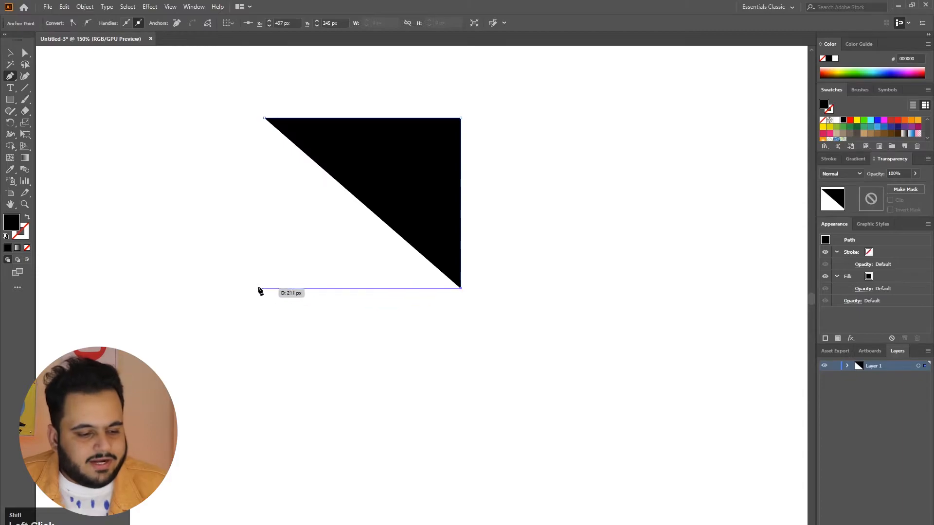
{"action": "left_click", "coordinate": [264, 288], "text": "shift"}
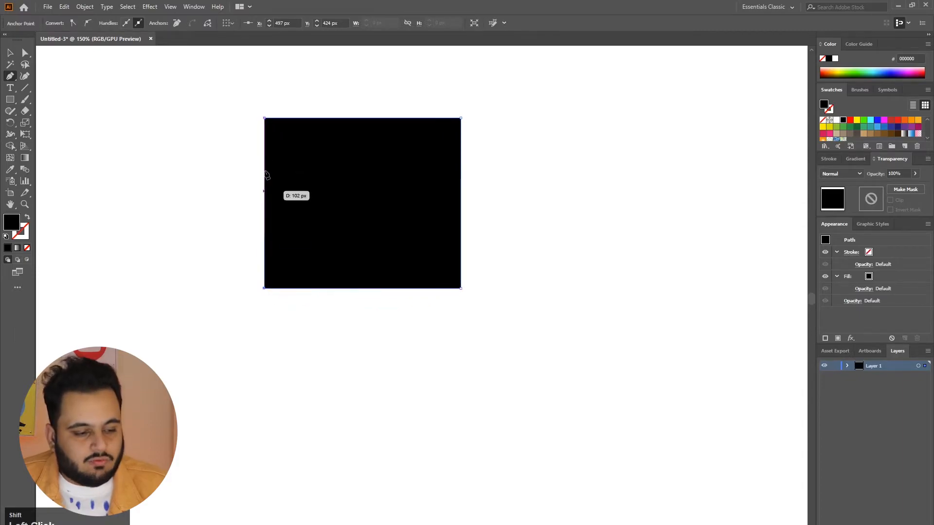
{"action": "left_click", "coordinate": [265, 118]}
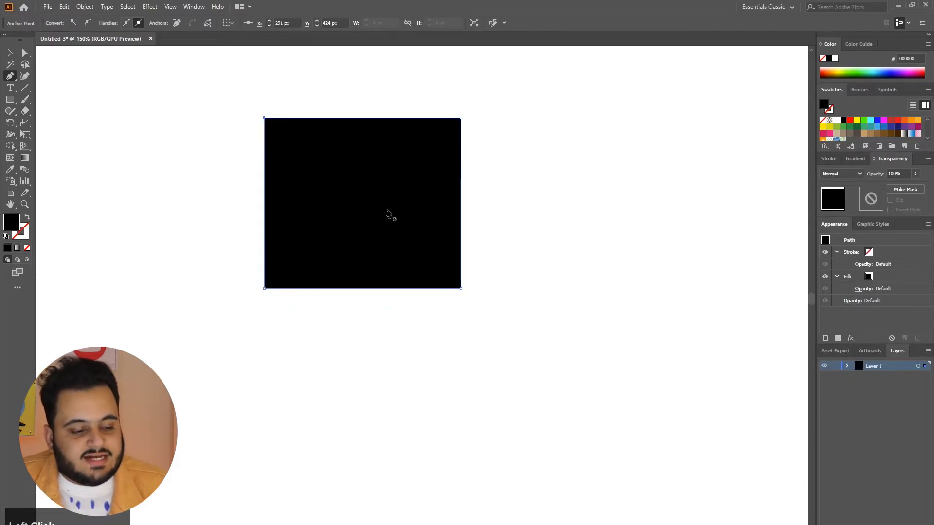
Step: Move the black rectangle slightly right and down with the Direct Selection tool
{"action": "left_click", "coordinate": [26, 53]}
{"action": "left_click", "coordinate": [180, 98]}
{"action": "left_click_drag", "start_coordinate": [314, 193], "coordinate": [343, 203]}
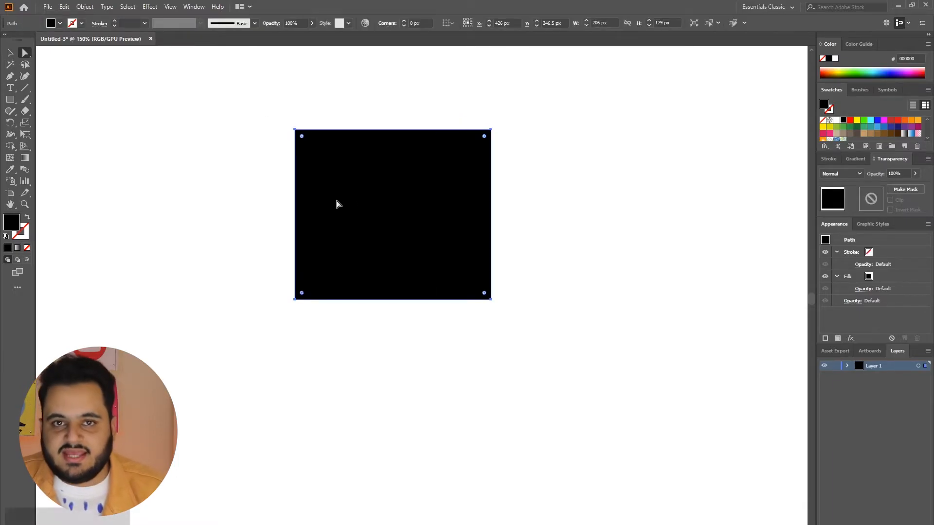
Step: Select the whole black rectangle, fit the artboard in the window, and delete the rectangle
{"action": "left_click", "coordinate": [10, 53]}
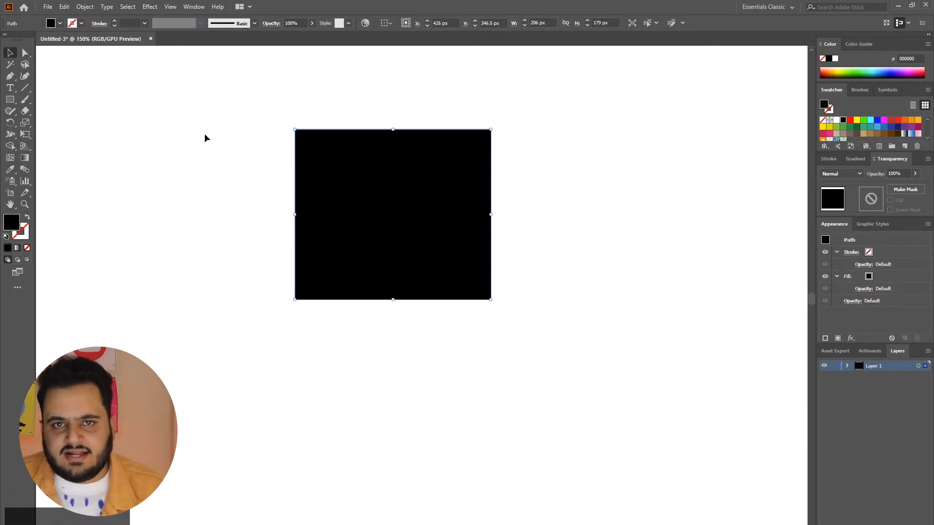
{"action": "left_click_drag", "start_coordinate": [224, 125], "coordinate": [535, 318]}
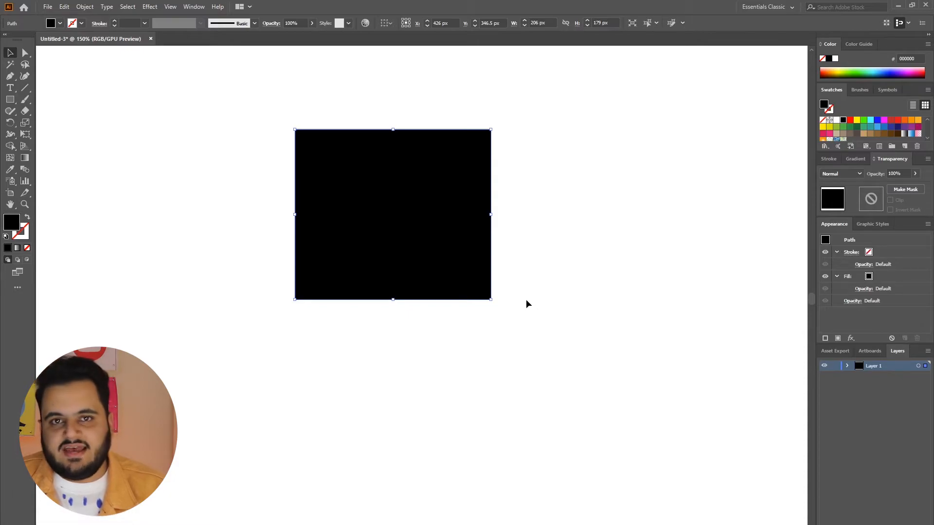
{"action": "key", "text": "ctrl+0"}
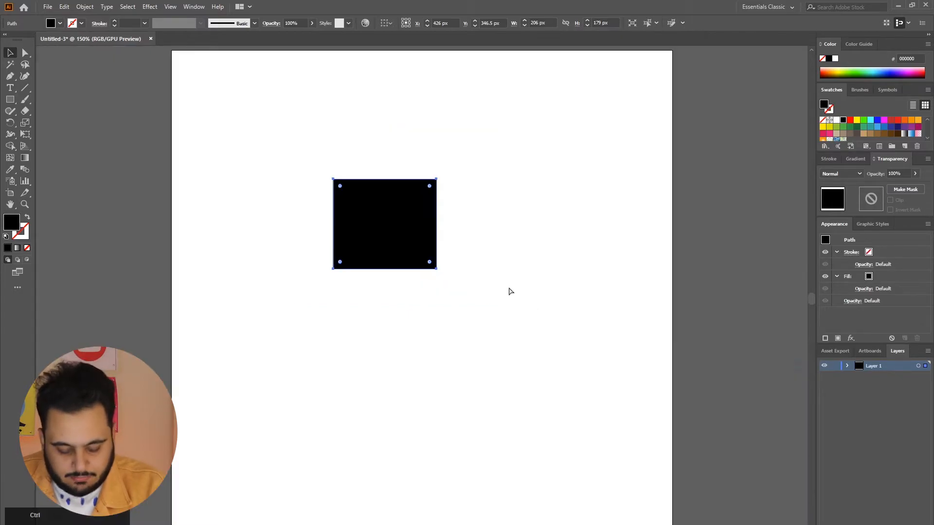
{"action": "key", "text": "Delete"}
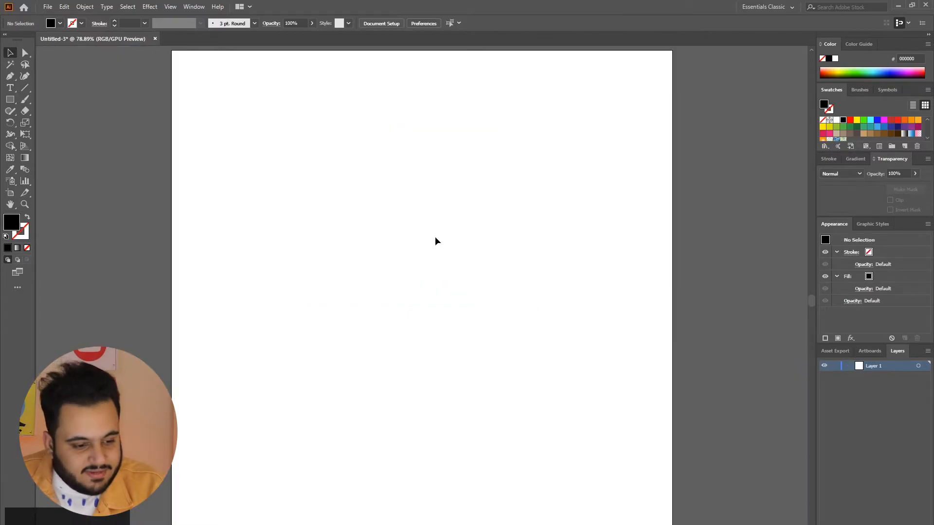
Step: Draw a closed right triangle with the Pen tool, about 309 px wide and 265 px high, with straight vertical and horizontal sides
{"action": "left_click", "coordinate": [10, 76]}
{"action": "left_click", "coordinate": [248, 131]}
{"action": "left_click", "coordinate": [249, 212]}
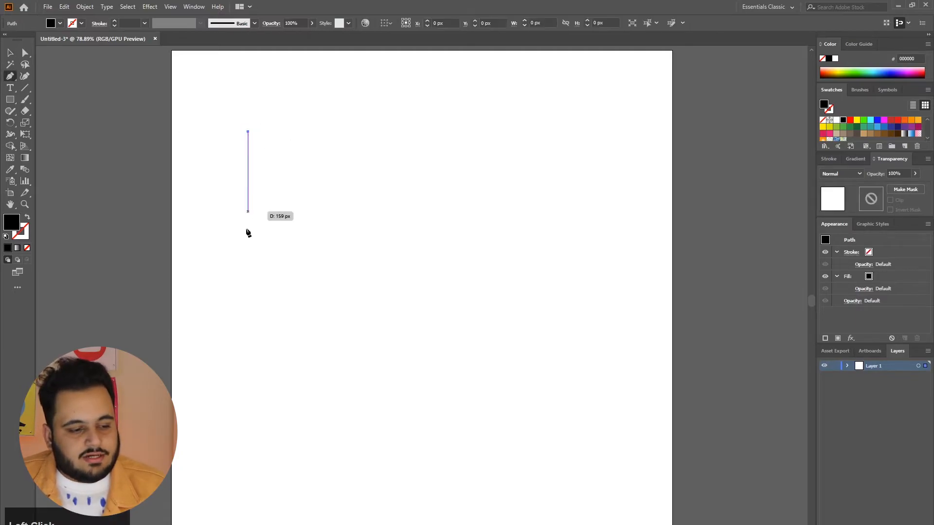
{"action": "left_click", "coordinate": [248, 265]}
{"action": "left_click", "coordinate": [403, 265], "text": "shift"}
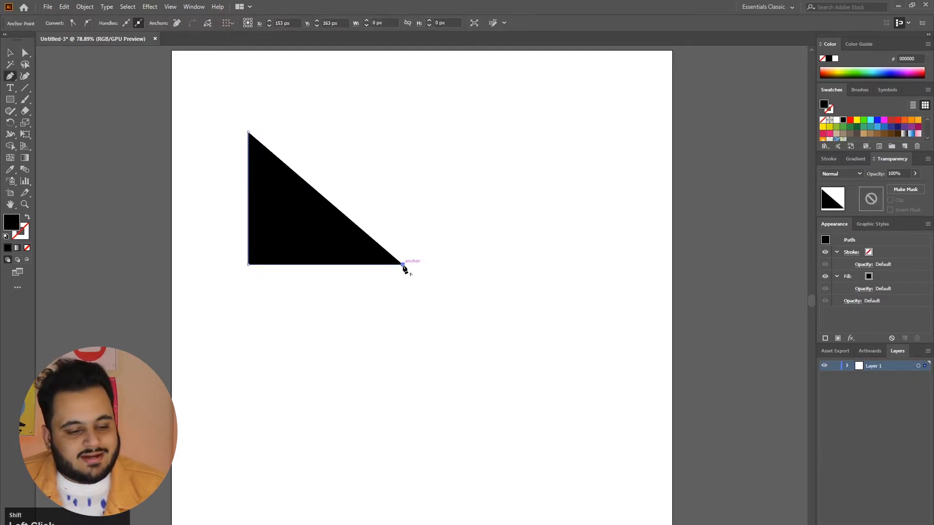
{"action": "left_click", "coordinate": [249, 132]}
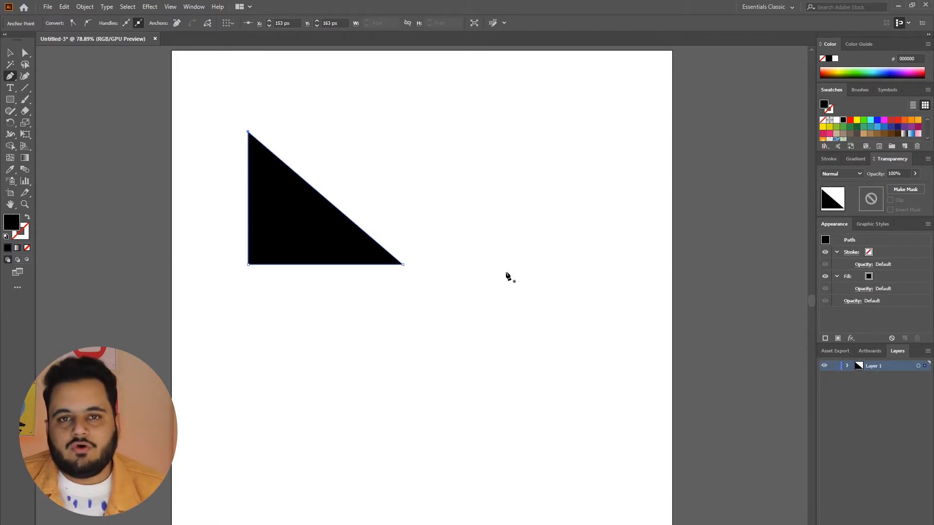
Step: Undo the drawing of the right triangle until the artboard is empty
{"action": "left_click", "coordinate": [10, 52]}
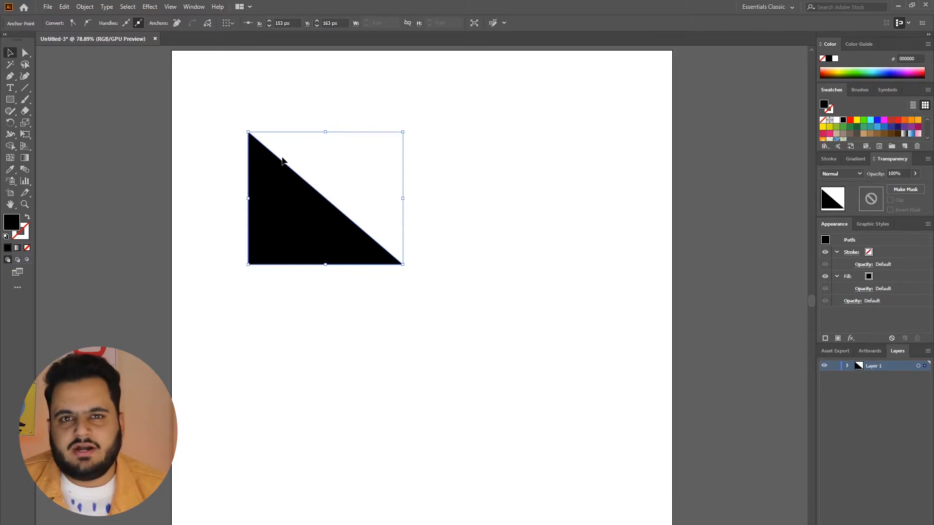
{"action": "key", "text": "ctrl+z"}
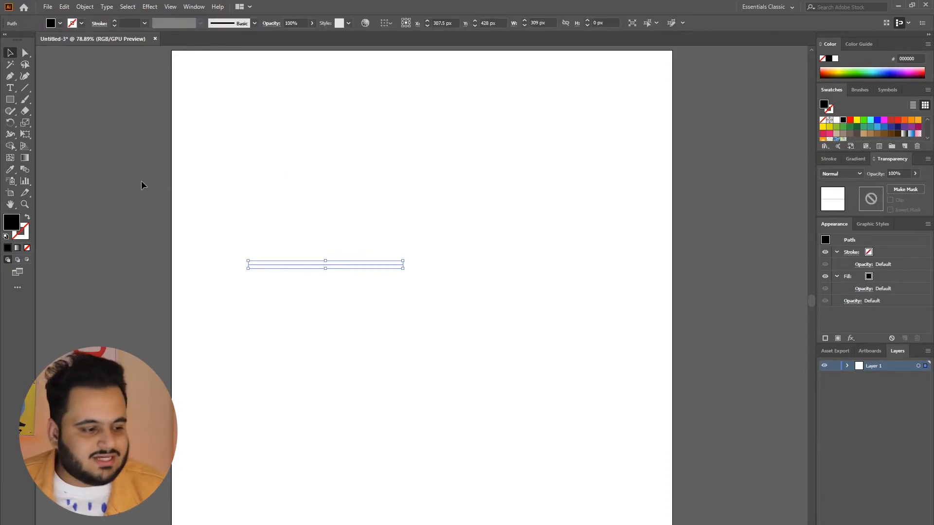
{"action": "key", "text": "ctrl+z"}
Step: Draw a straight horizontal Pen segment about 540 px long across the upper artboard, and undo it
{"action": "left_click", "coordinate": [12, 77]}
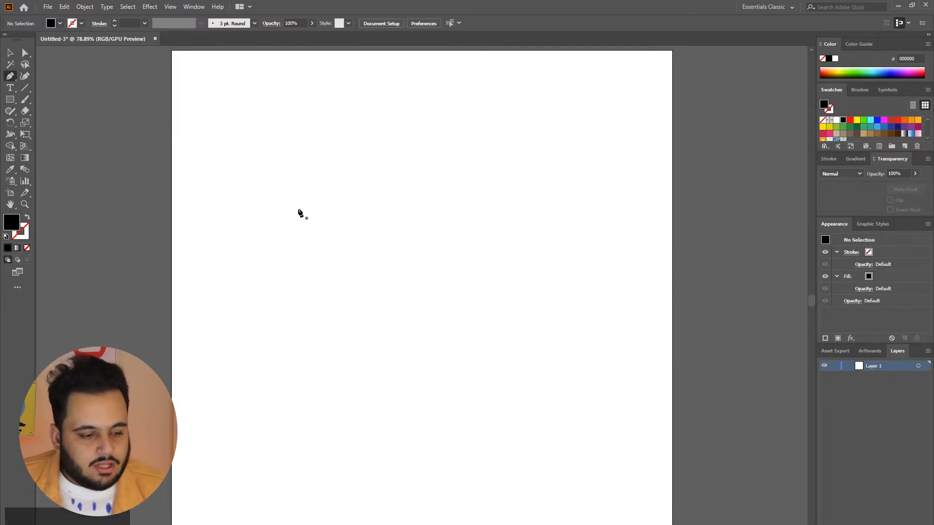
{"action": "mouse_move", "coordinate": [282, 204]}
{"action": "left_mouse_down"}
{"action": "mouse_move", "coordinate": [271, 181]}
{"action": "mouse_move", "coordinate": [297, 217]}
{"action": "mouse_move", "coordinate": [283, 205]}
{"action": "left_mouse_up"}
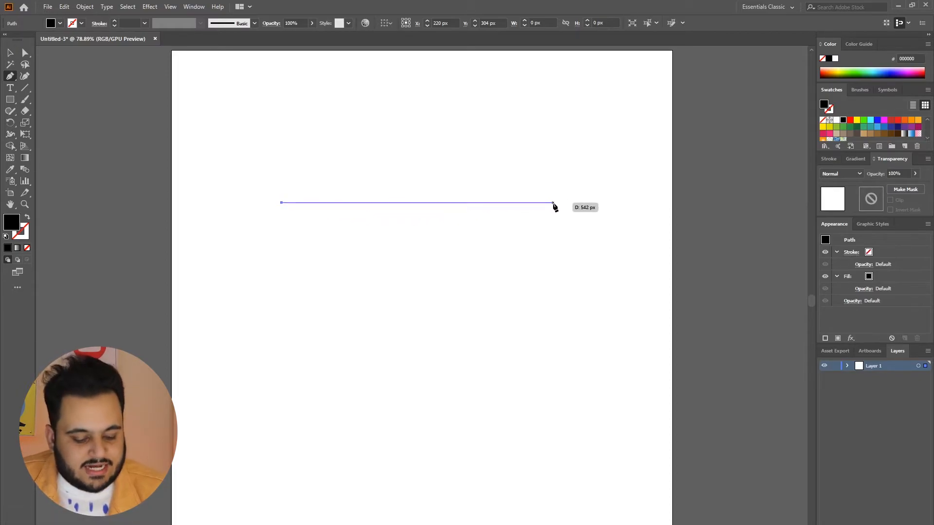
{"action": "left_click", "coordinate": [552, 203]}
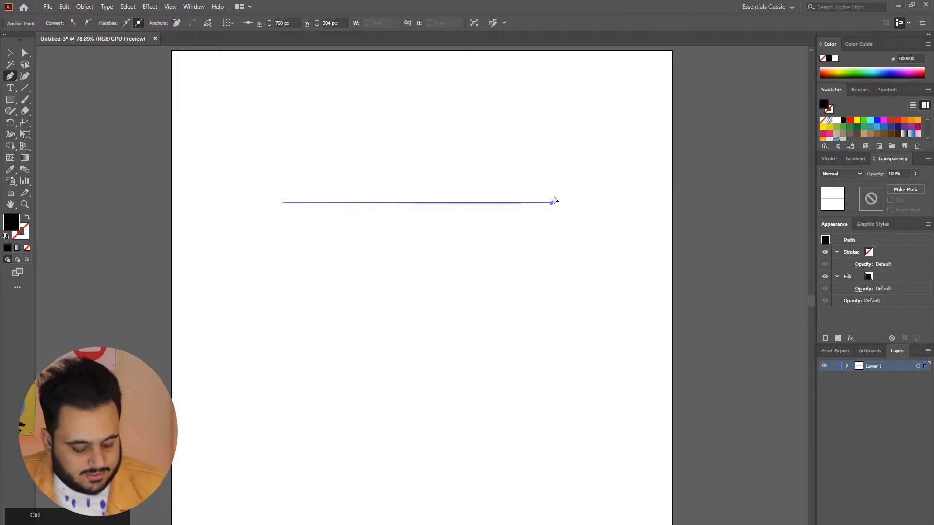
{"action": "key", "text": "ctrl+z"}
{"action": "key", "text": "ctrl+z"}
Step: Draw a downward-bowing Pen curve between two anchors about 524 px apart, pulling the end handle up and right, and undo it
{"action": "left_click", "coordinate": [274, 197]}
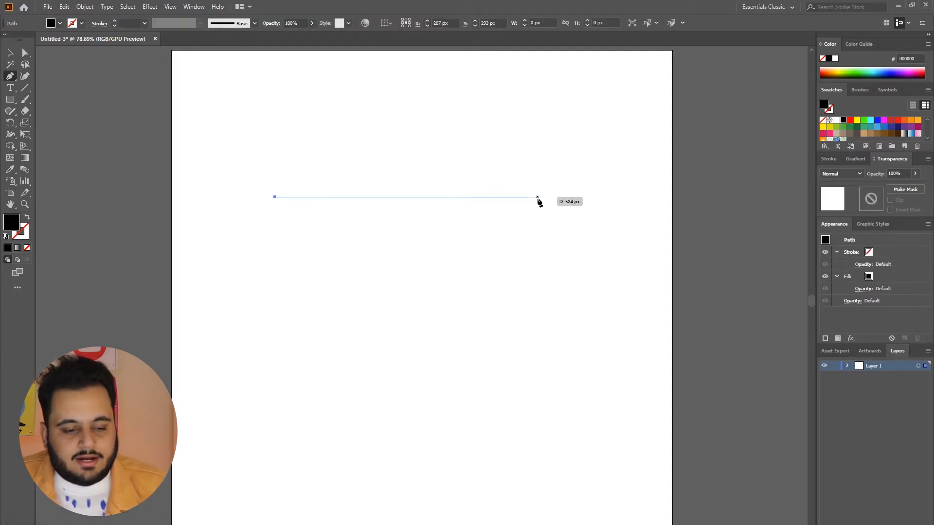
{"action": "left_click", "coordinate": [537, 198]}
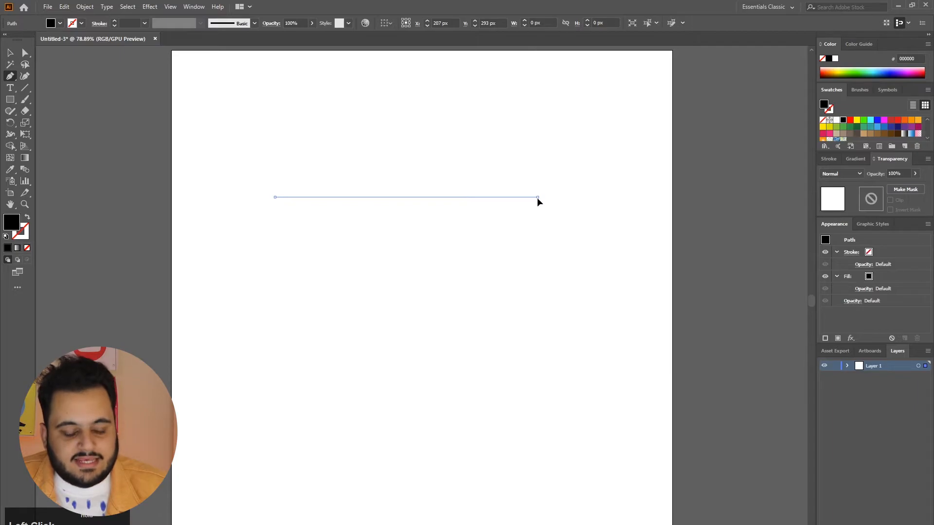
{"action": "left_click_drag", "start_coordinate": [538, 200], "coordinate": [688, 63]}
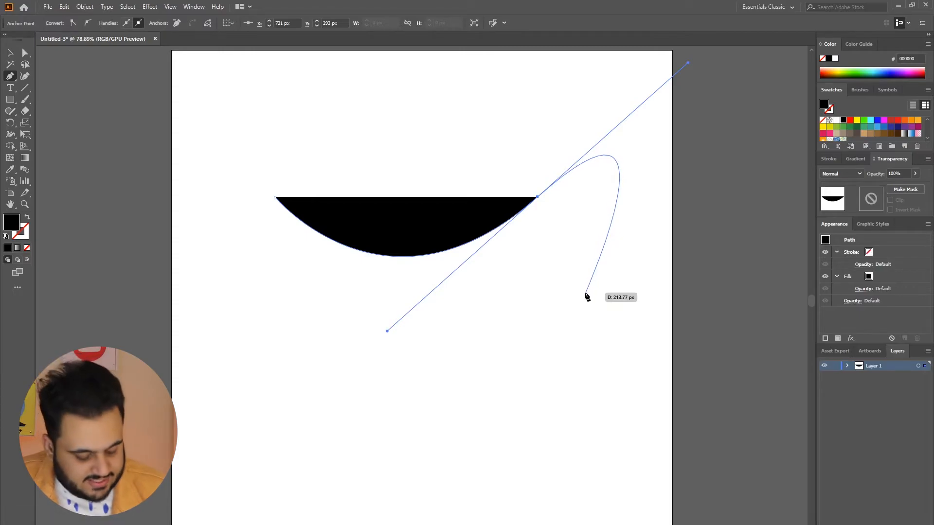
{"action": "key", "text": "ctrl+z"}
{"action": "key", "text": "ctrl+z"}
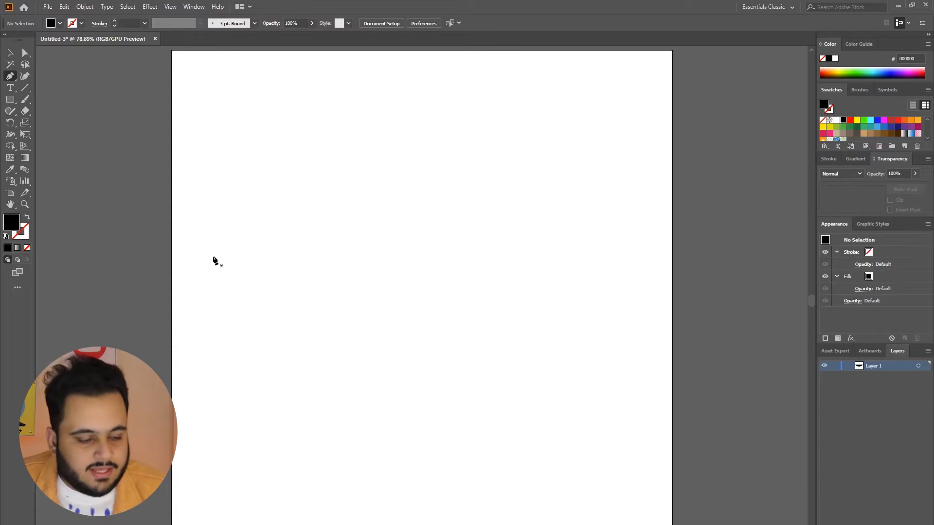
Step: Draw an S-shaped Pen path across Y 410 px with anchors at X 84, 338 and 622 px, returning along a lower curve to X 325 px
{"action": "left_click", "coordinate": [213, 256]}
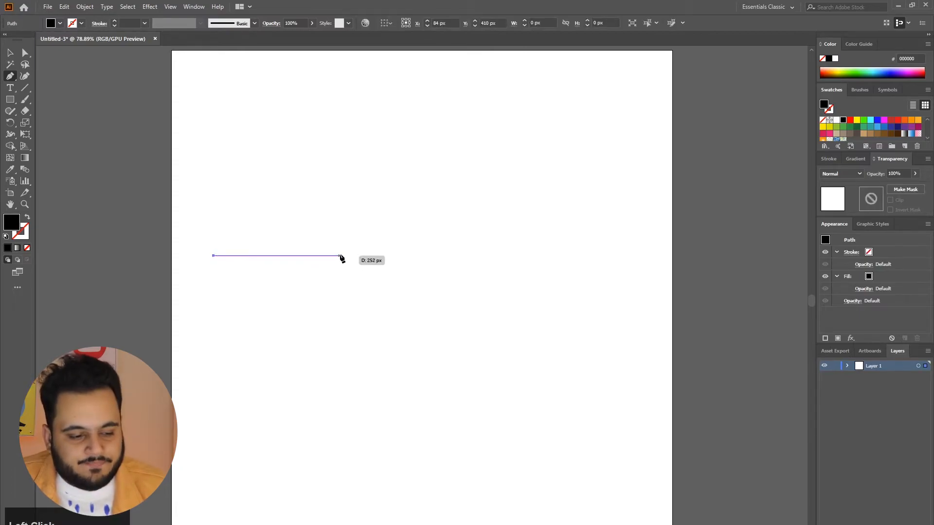
{"action": "left_click", "coordinate": [341, 256]}
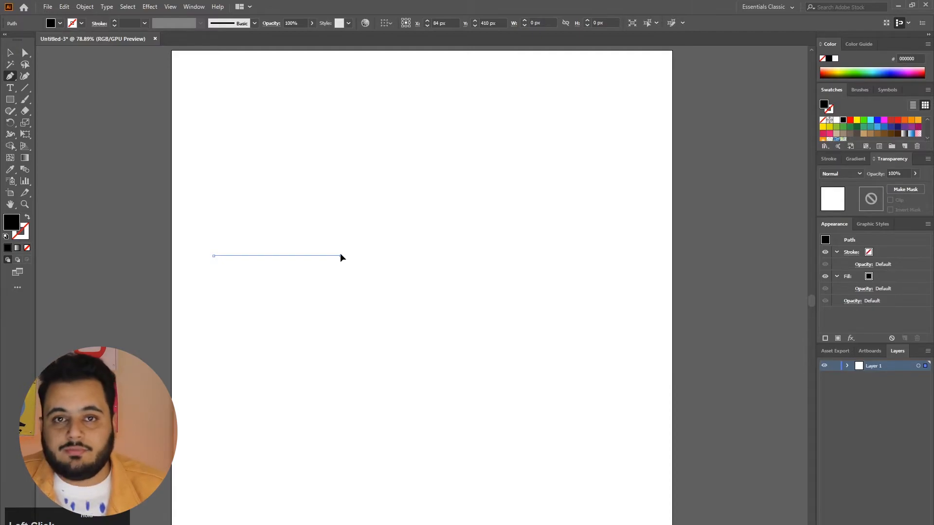
{"action": "left_click_drag", "start_coordinate": [342, 258], "coordinate": [421, 317]}
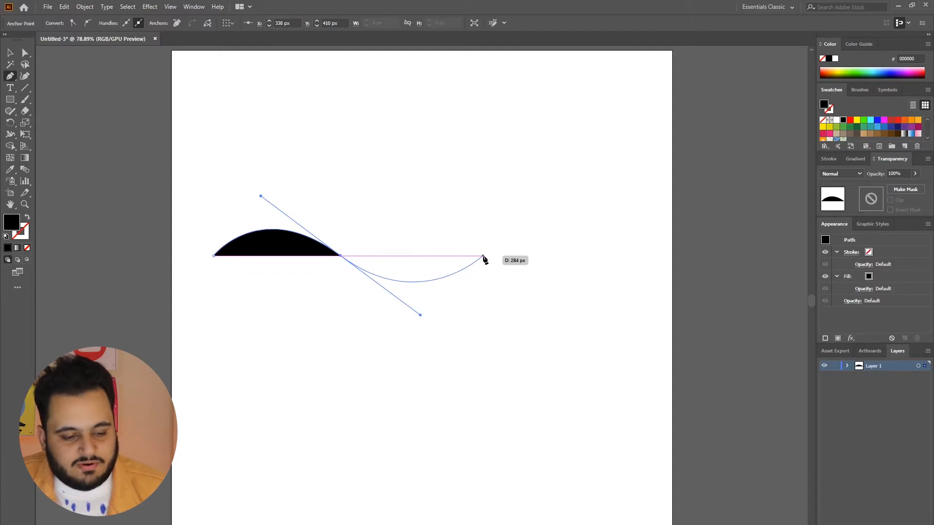
{"action": "left_click", "coordinate": [483, 256]}
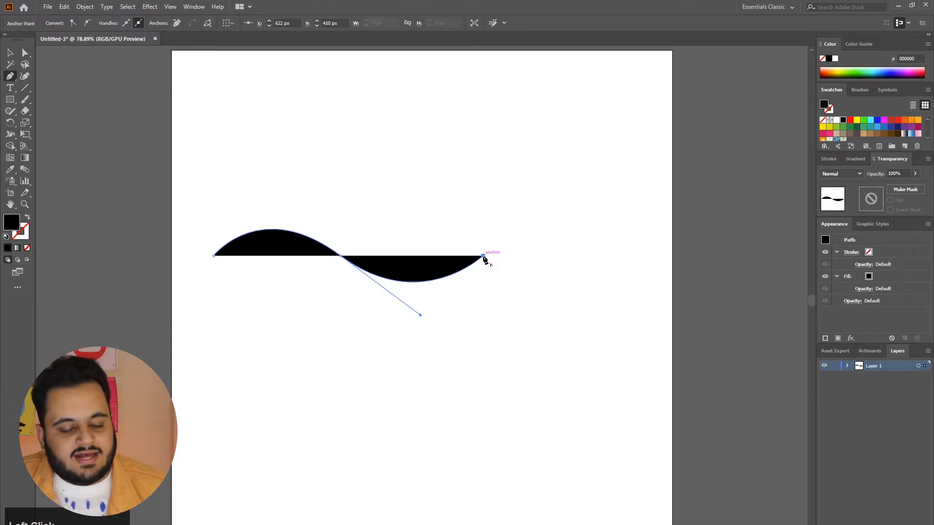
{"action": "left_click_drag", "start_coordinate": [483, 256], "coordinate": [247, 199]}
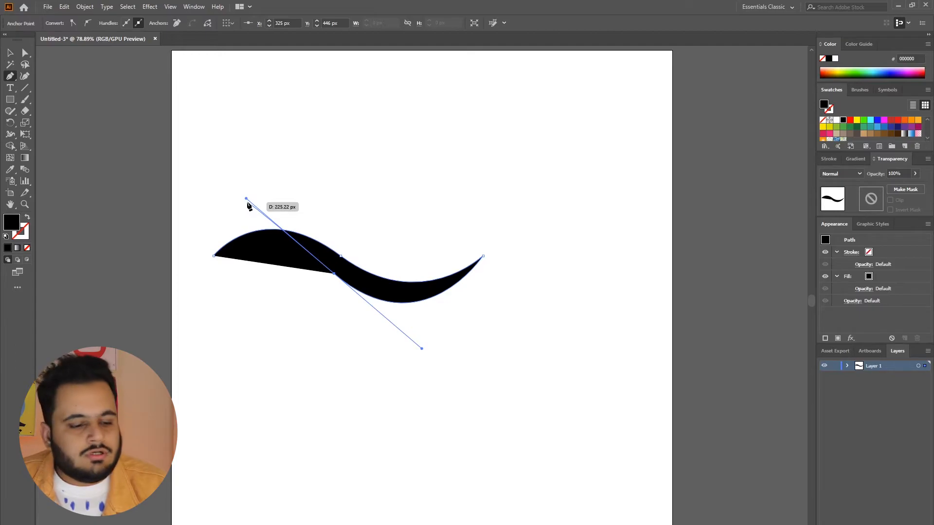
{"action": "left_click_drag", "start_coordinate": [247, 204], "coordinate": [247, 203]}
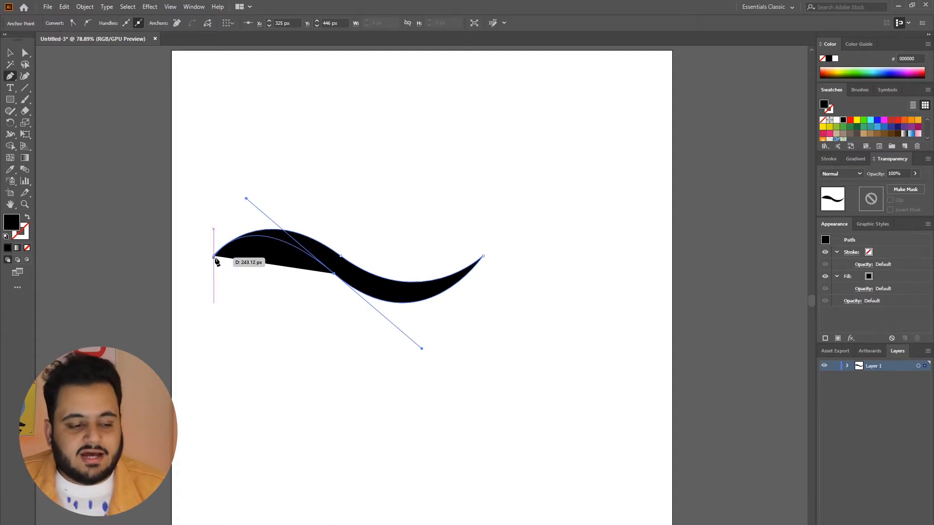
Step: Shorten the upper-left handle of the lower middle anchor, and close the wave shape at its starting anchor
{"action": "key", "text": "ctrl"}
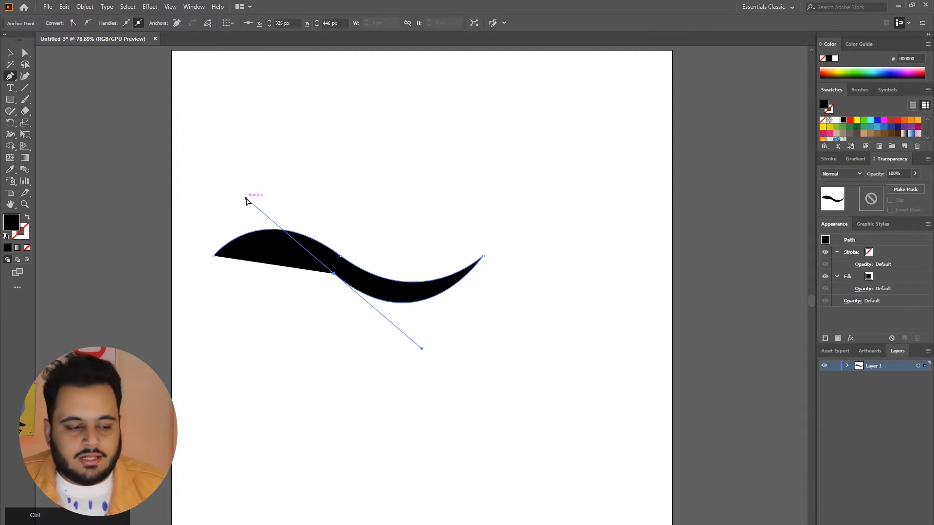
{"action": "left_click_drag", "start_coordinate": [247, 197], "coordinate": [278, 225]}
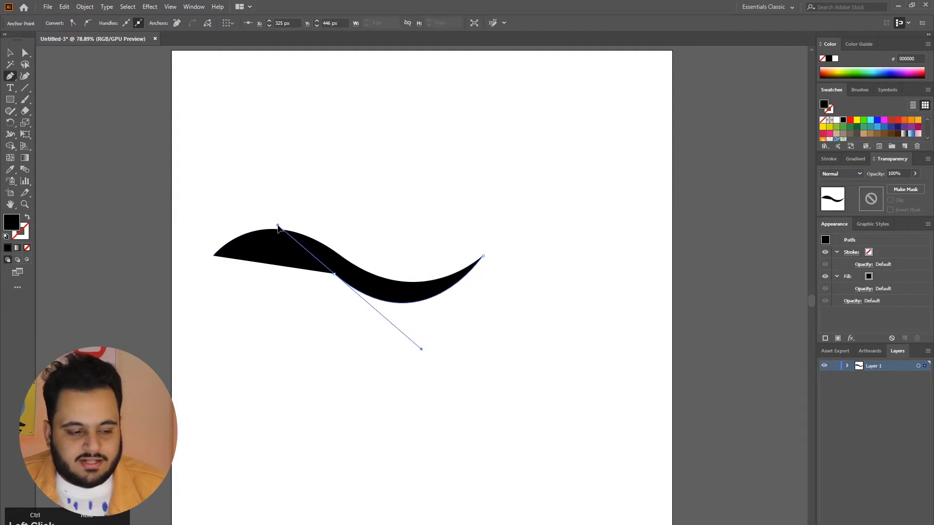
{"action": "left_click", "coordinate": [214, 257]}
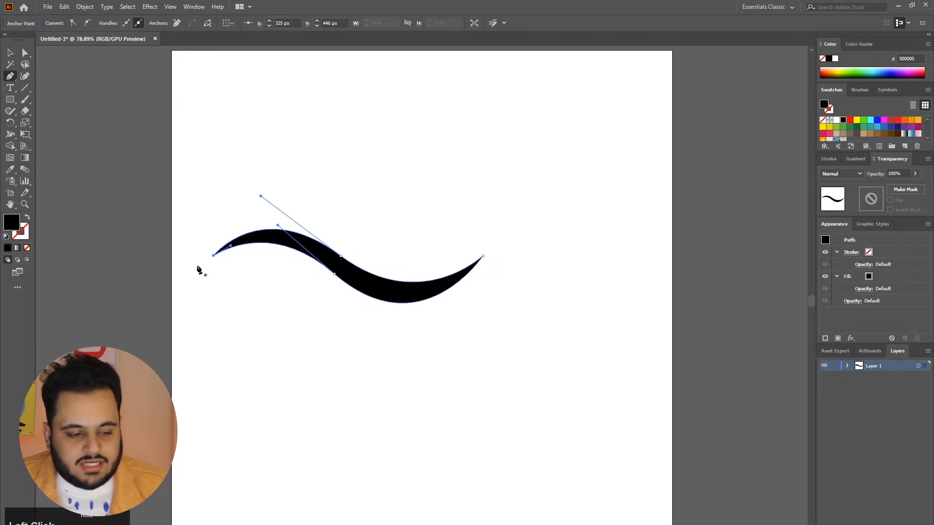
Step: Move the whole wave shape right with the Direct Selection tool until its centre is at about X 515 px, Y 448 px, and deselect it
{"action": "left_click", "coordinate": [26, 53]}
{"action": "left_click", "coordinate": [173, 303]}
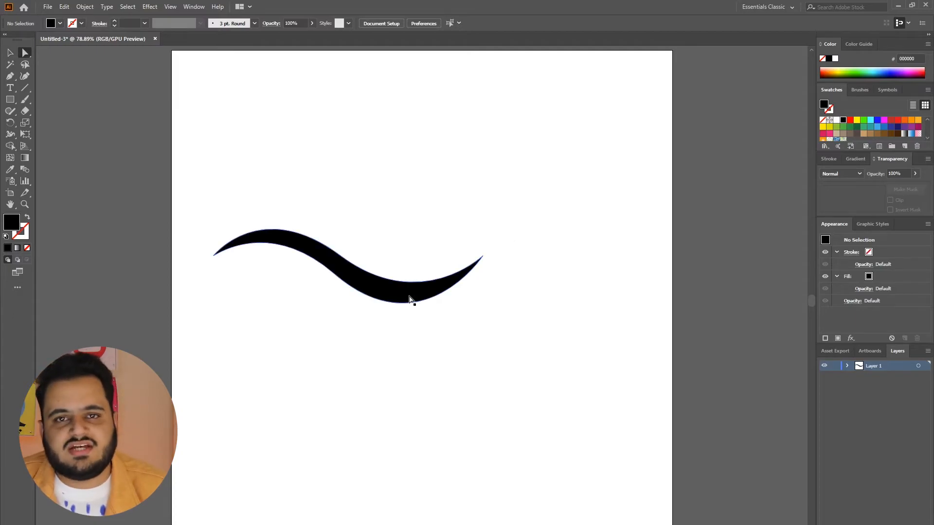
{"action": "left_click_drag", "start_coordinate": [410, 298], "coordinate": [491, 304]}
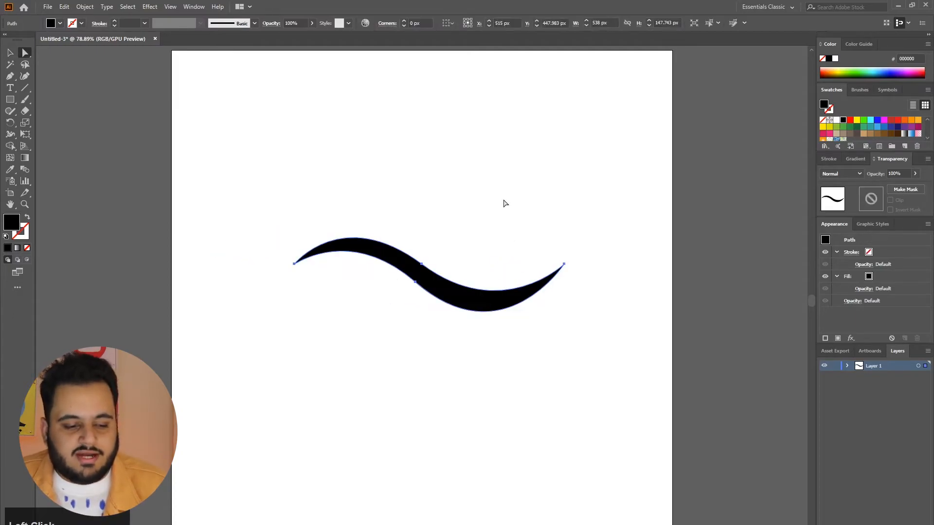
{"action": "left_click", "coordinate": [502, 204]}
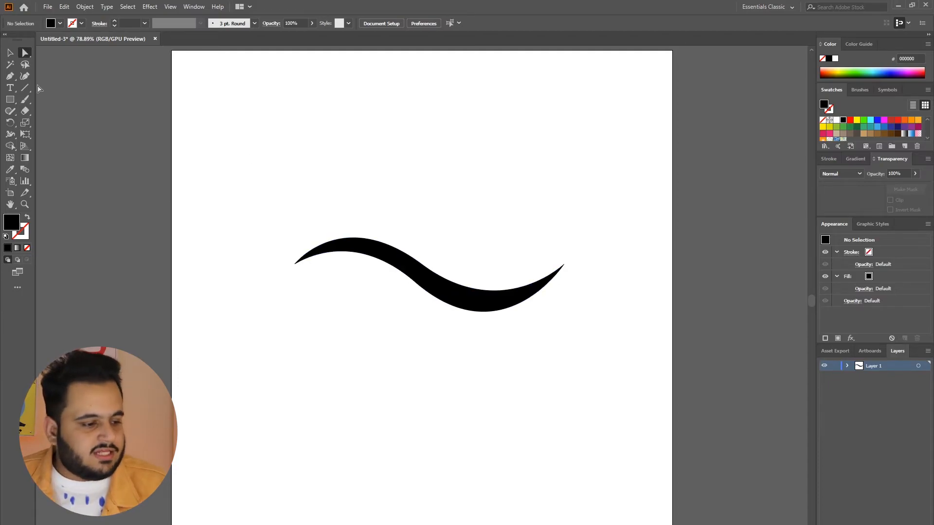
Step: Select the closed wave shape with the Selection tool and delete it
{"action": "left_click", "coordinate": [10, 53]}
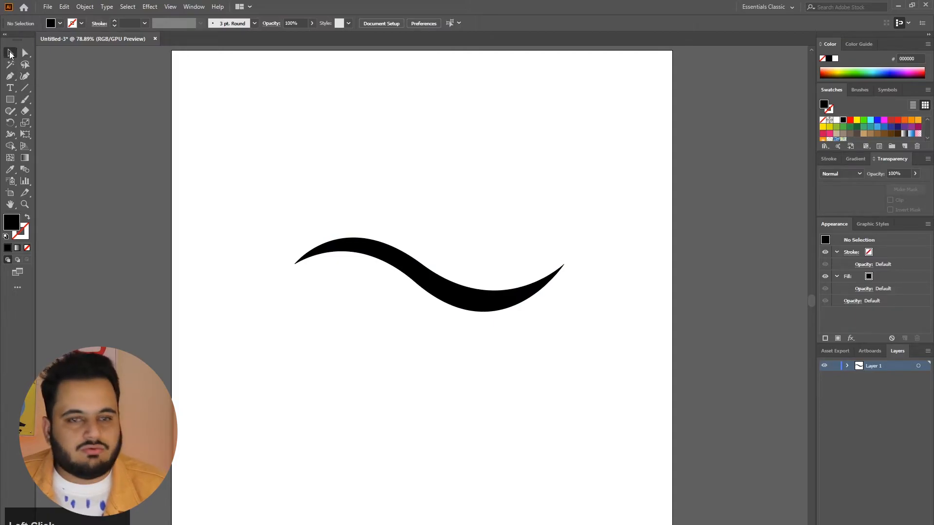
{"action": "left_click_drag", "start_coordinate": [267, 188], "coordinate": [398, 376]}
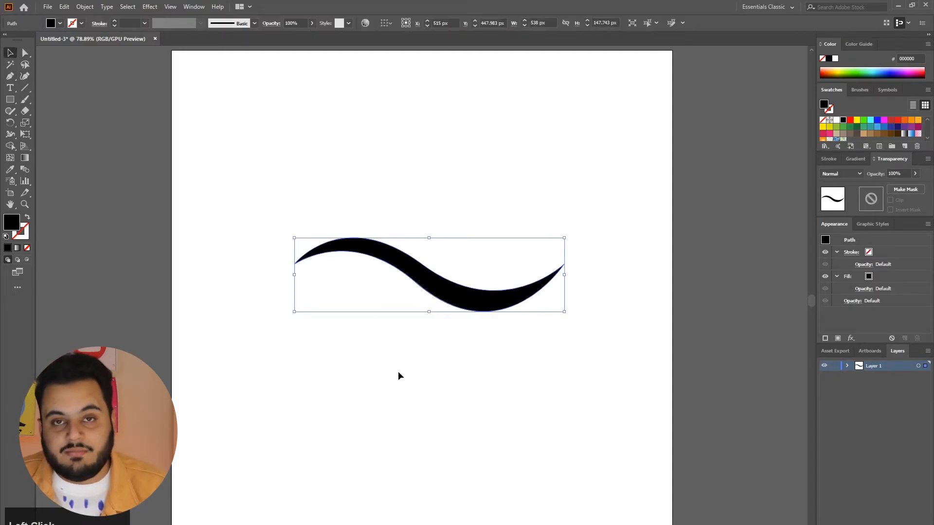
{"action": "key", "text": "Delete"}
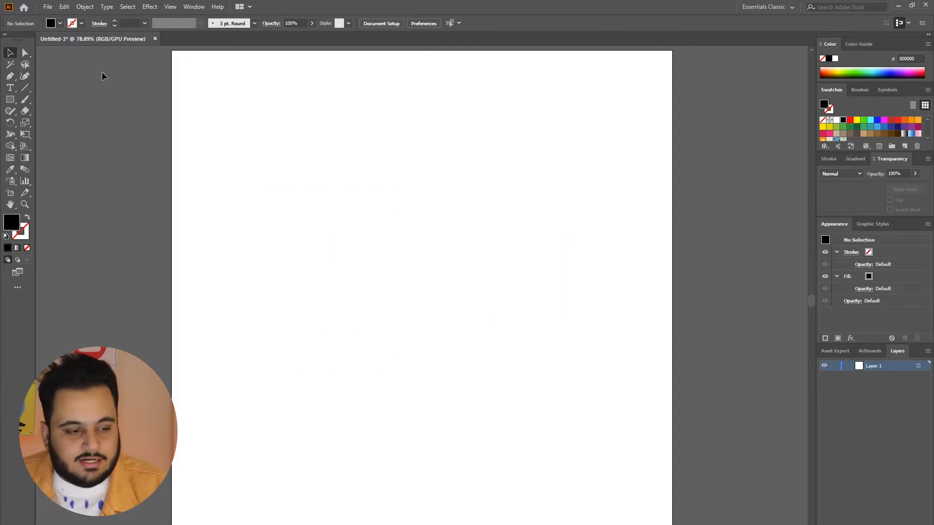
Step: Draw an open Pen wave from about X 80 px, Y 372 px, with smooth anchors at about X 371 px, Y 357 px and X 744 px, Y 337 px
{"action": "left_click", "coordinate": [8, 81]}
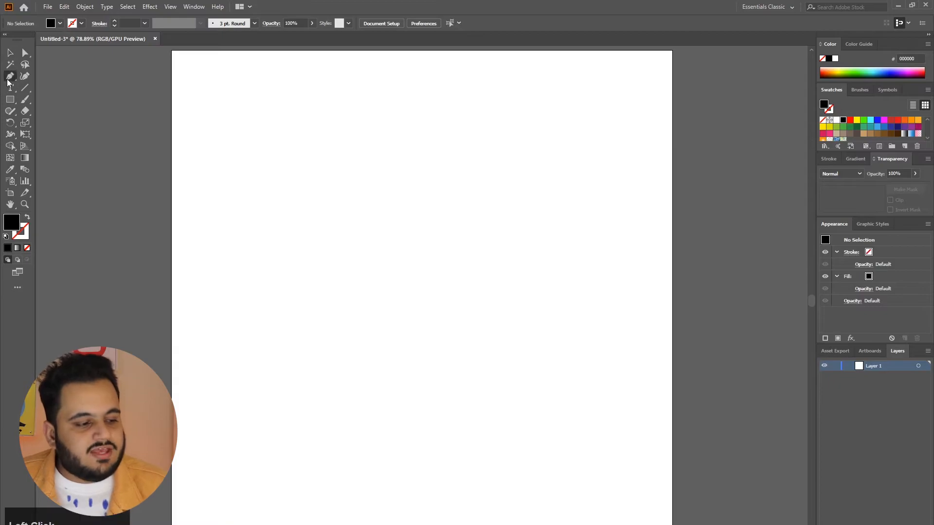
{"action": "left_click", "coordinate": [210, 236]}
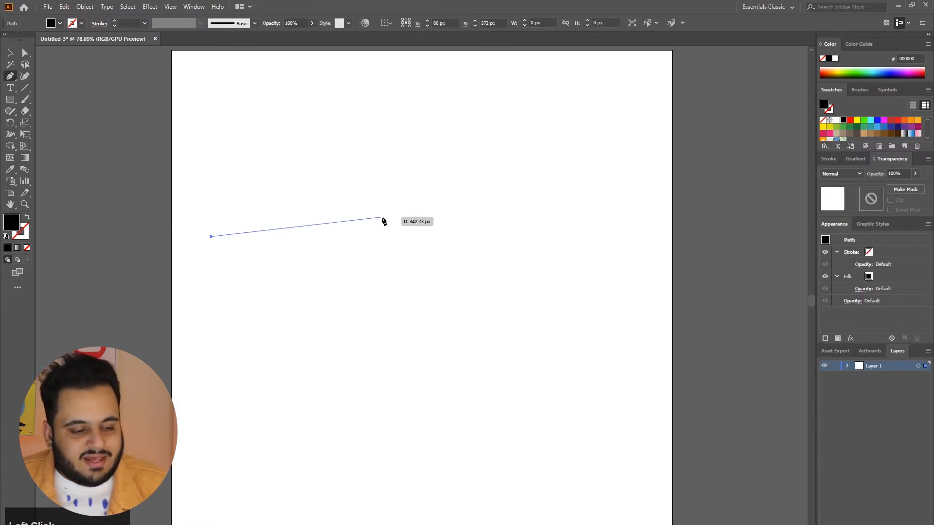
{"action": "left_click_drag", "start_coordinate": [357, 228], "coordinate": [457, 295]}
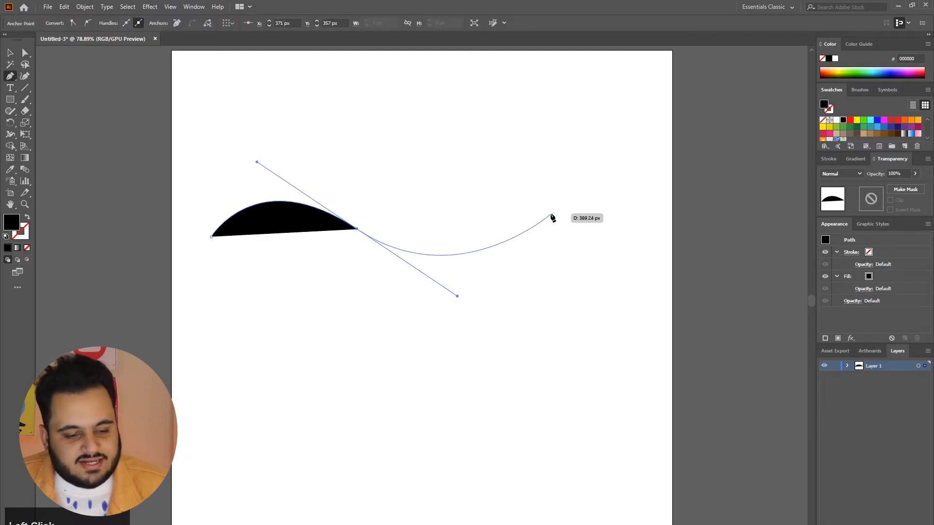
{"action": "left_click_drag", "start_coordinate": [544, 219], "coordinate": [594, 171]}
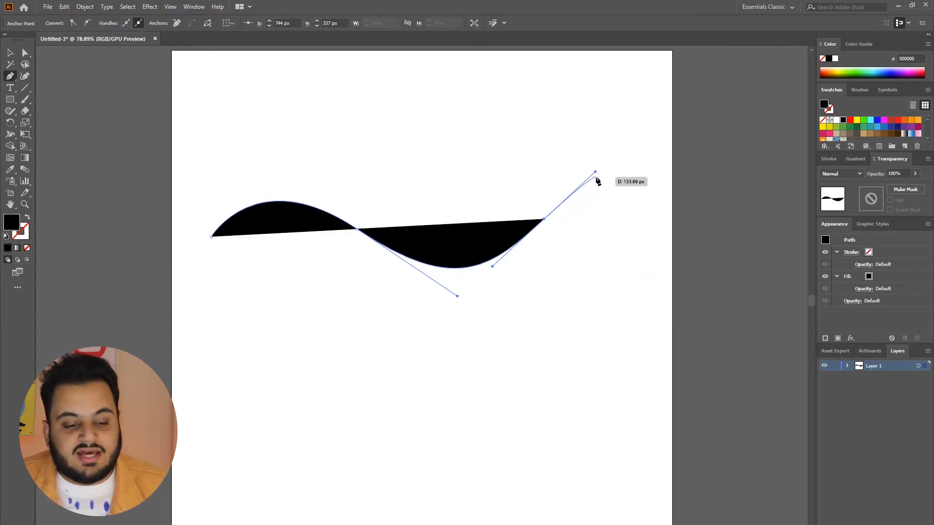
Step: Adjust both direction handles of the open wave's last anchor, and delete the wave path
{"action": "key", "text": "ctrl"}
{"action": "left_click_drag", "start_coordinate": [594, 172], "coordinate": [551, 218]}
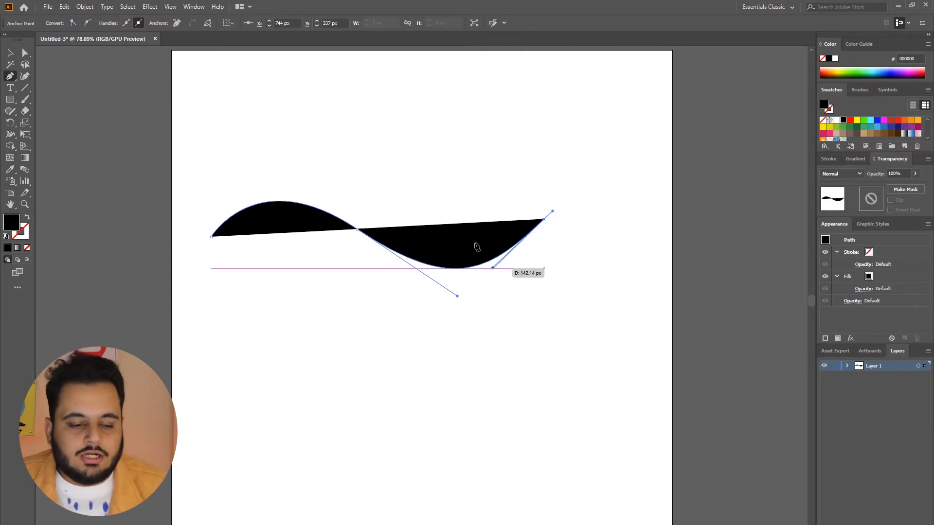
{"action": "key", "text": "ctrl"}
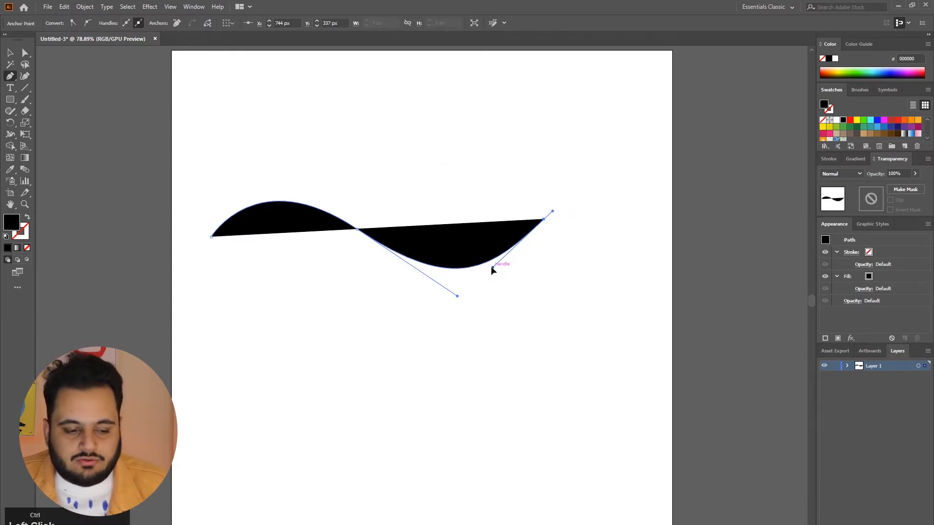
{"action": "left_click_drag", "start_coordinate": [492, 267], "coordinate": [586, 191]}
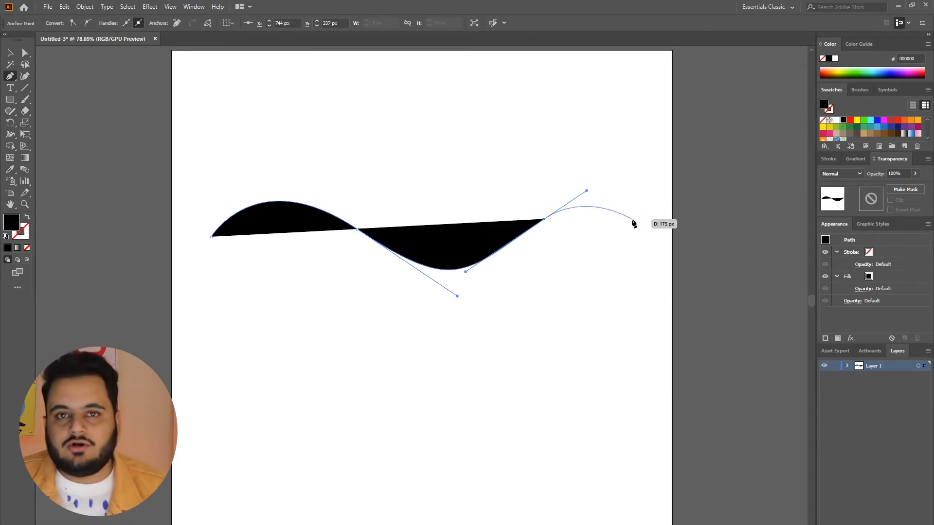
{"action": "key", "text": "v"}
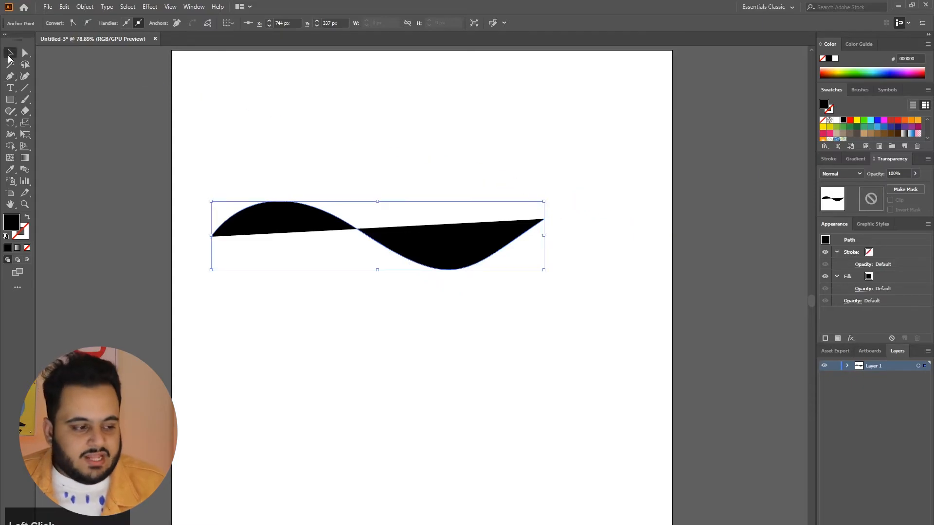
{"action": "key", "text": "Delete"}
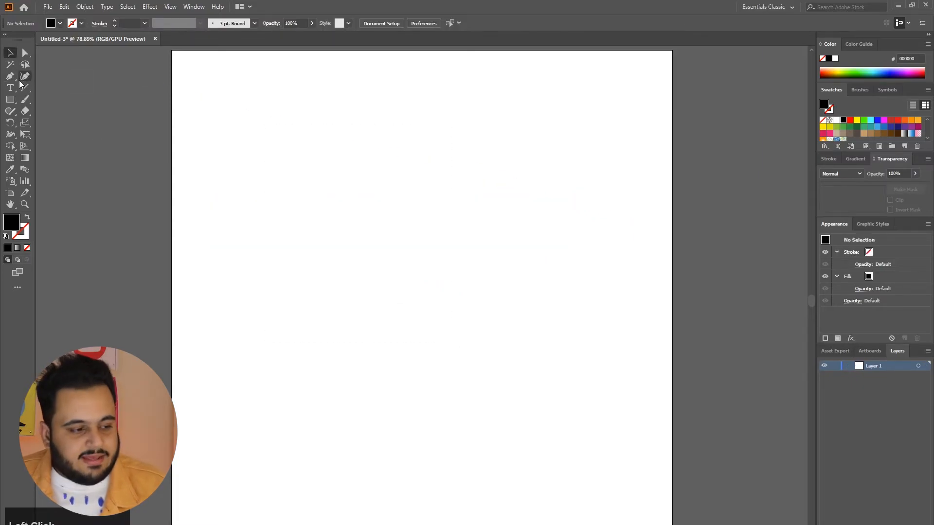
Step: Draw a closed rectangle with the Pen tool, about 321 px wide and 300 px high, keeping its sides straight
{"action": "left_click", "coordinate": [10, 75]}
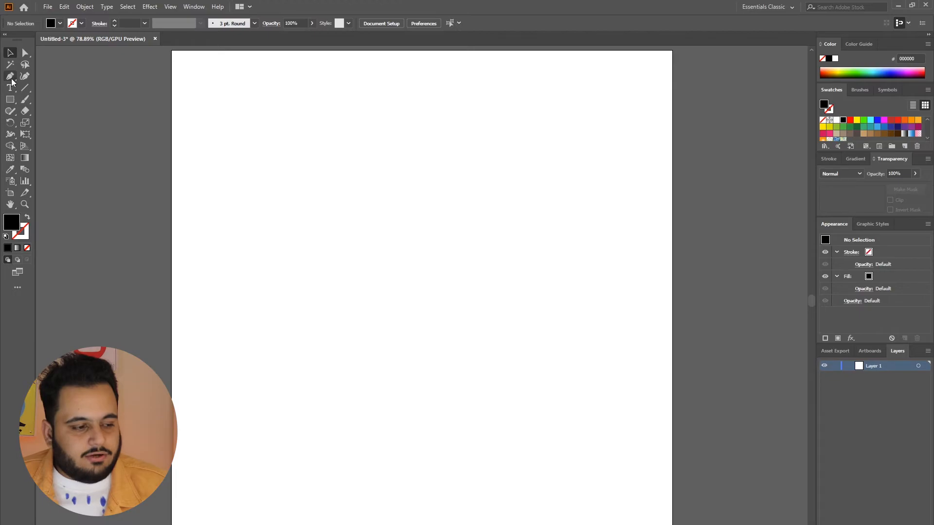
{"action": "left_click", "coordinate": [321, 162]}
{"action": "left_click", "coordinate": [322, 313], "text": "shift"}
{"action": "left_click", "coordinate": [482, 313], "text": "shift"}
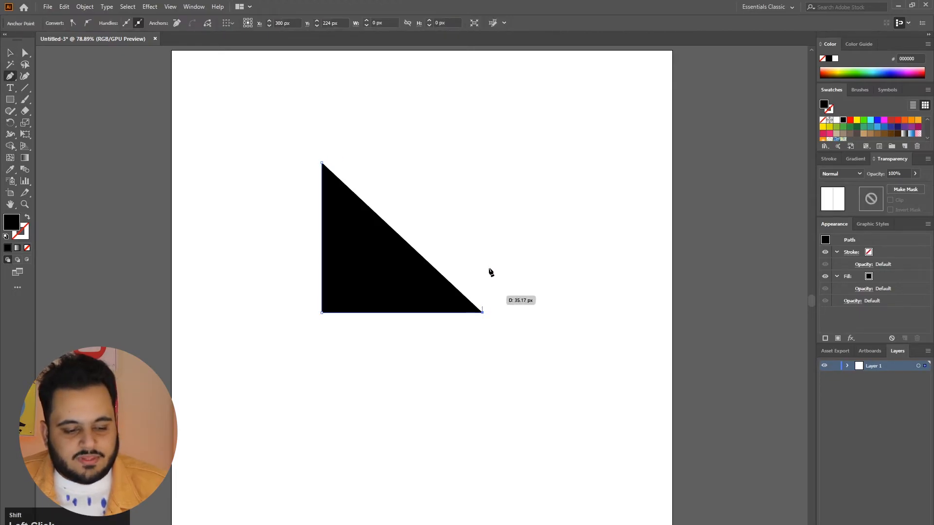
{"action": "left_click", "coordinate": [484, 162], "text": "shift"}
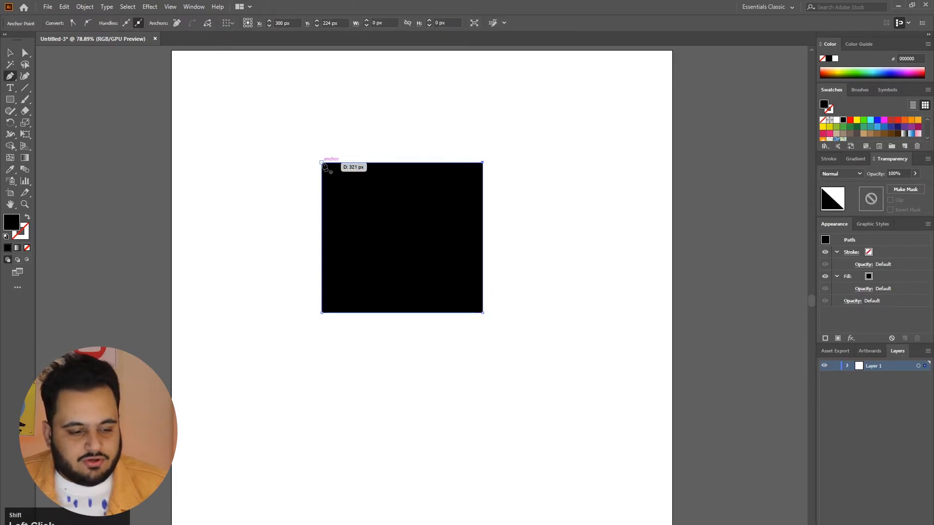
{"action": "left_click", "coordinate": [322, 162]}
Step: Deselect the rectangle's corner anchor and select the whole rectangle with the Direct Selection tool
{"action": "left_click", "coordinate": [23, 54]}
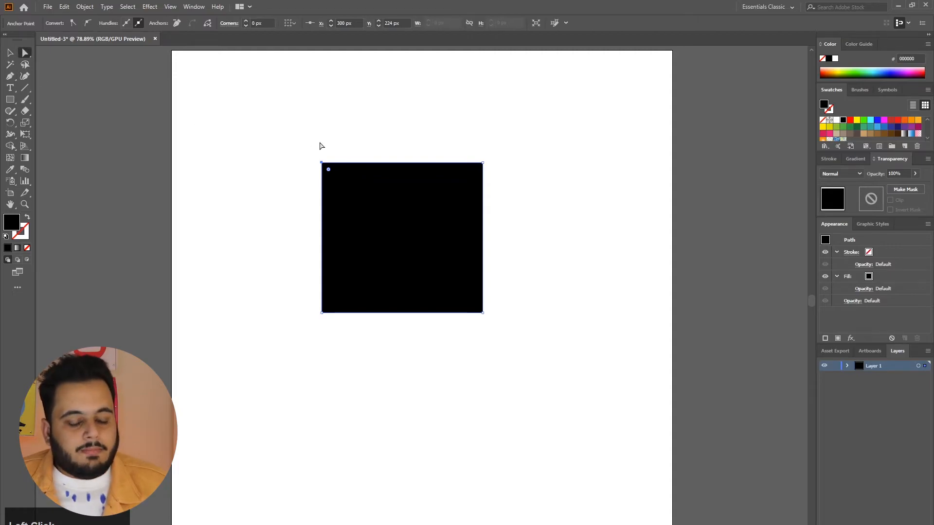
{"action": "left_click", "coordinate": [321, 146]}
{"action": "left_click", "coordinate": [323, 188]}
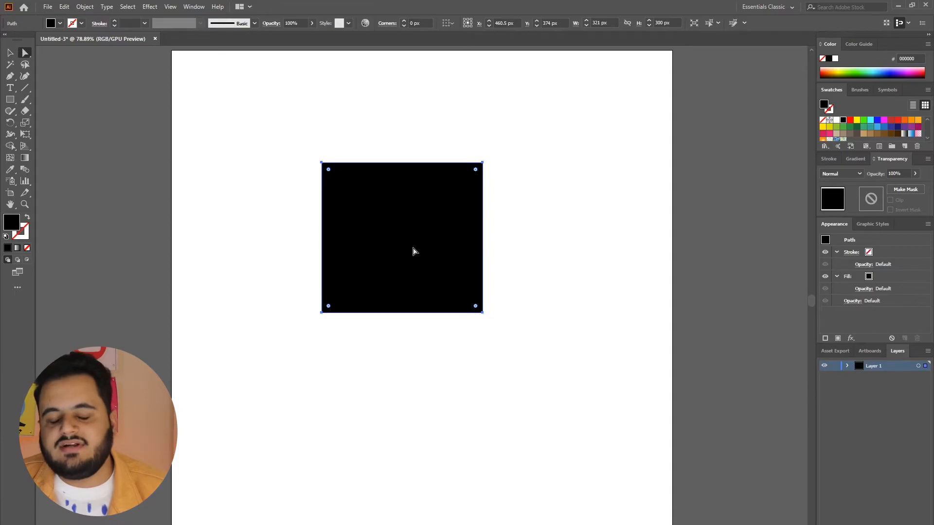
Step: Activate the Add Anchor Point tool for the rectangle, and switch back to the Pen tool
{"action": "right_click", "coordinate": [11, 77]}
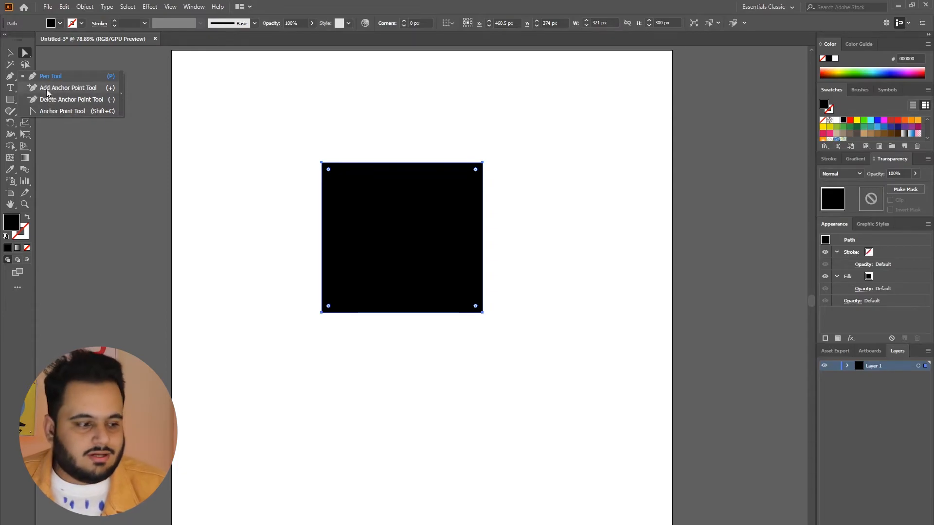
{"action": "left_click", "coordinate": [50, 88]}
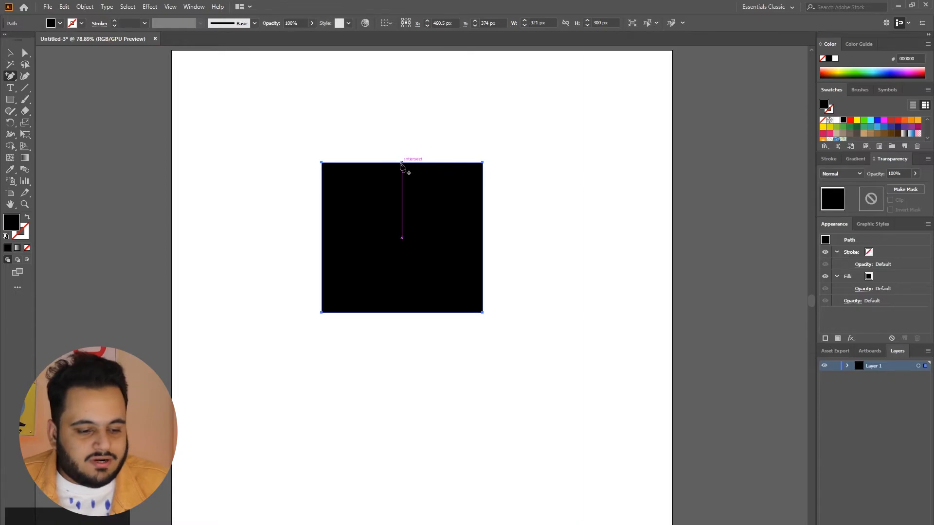
{"action": "left_click", "coordinate": [10, 76]}
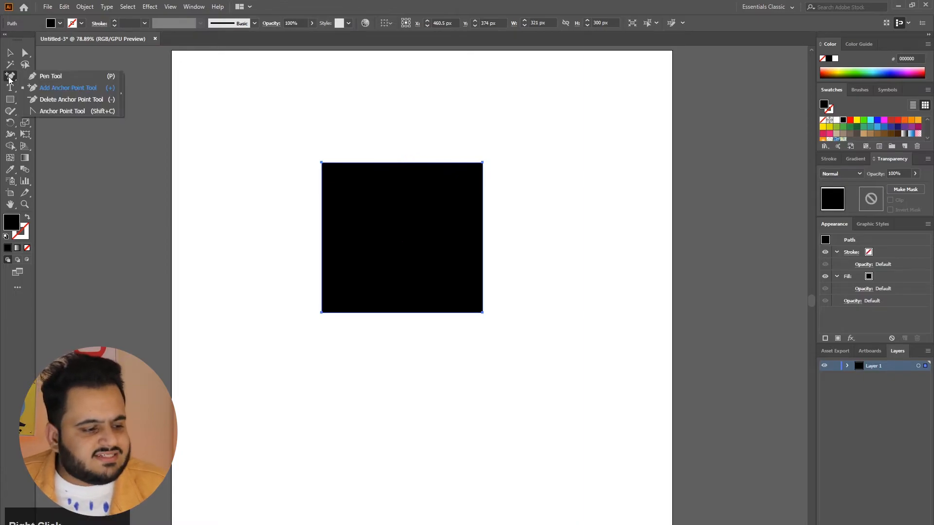
{"action": "left_click", "coordinate": [46, 75]}
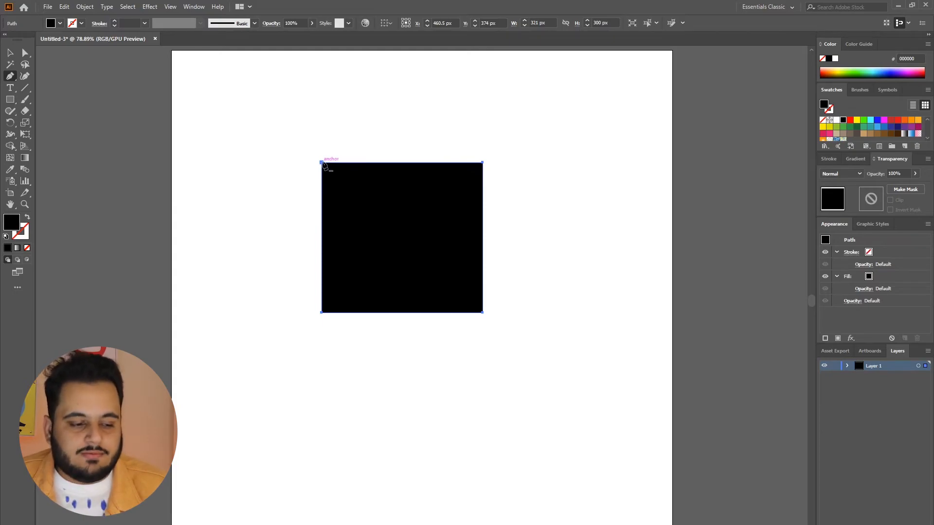
Step: Remove the rectangle's upper-left corner anchor with the Pen tool, and undo the removal
{"action": "left_click", "coordinate": [322, 163]}
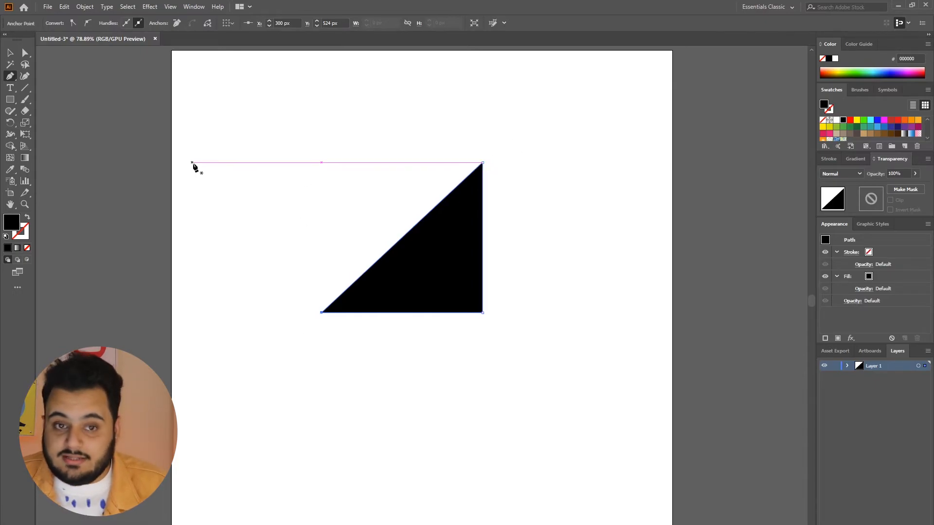
{"action": "key", "text": "ctrl+z"}
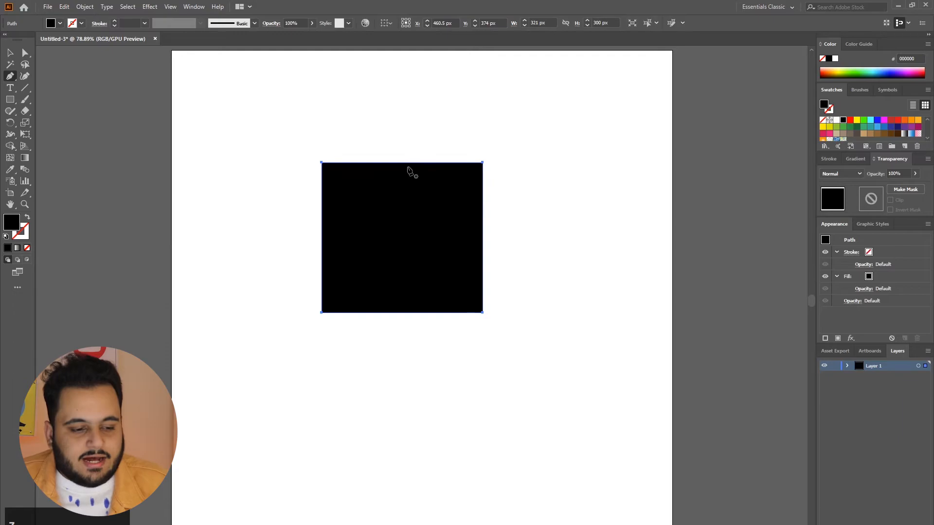
{"action": "left_click", "coordinate": [402, 163]}
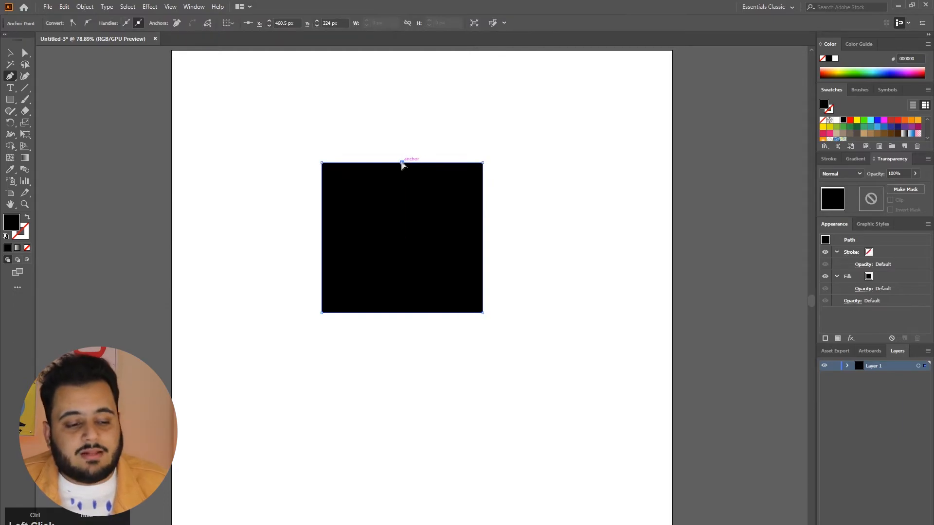
{"action": "left_click_drag", "start_coordinate": [402, 164], "coordinate": [402, 293]}
{"action": "key", "text": "ctrl+z"}
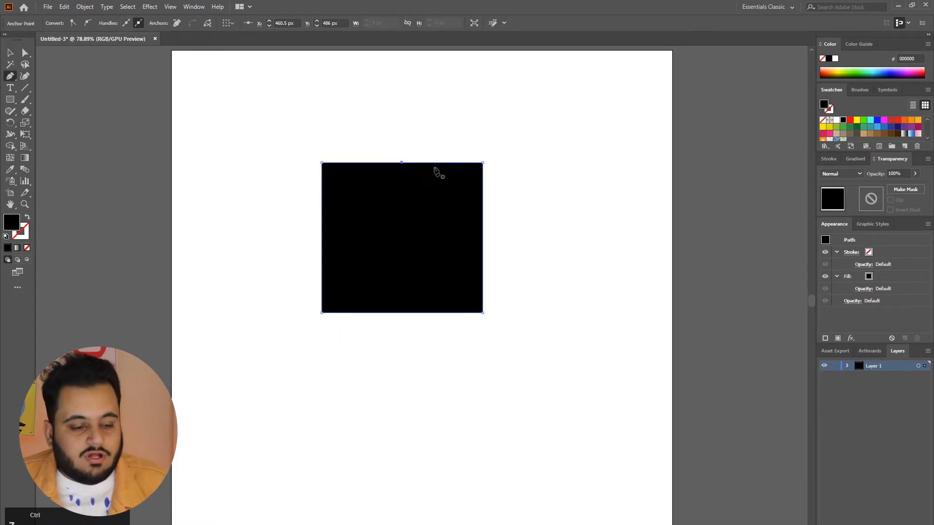
{"action": "key", "text": "ctrl+z"}
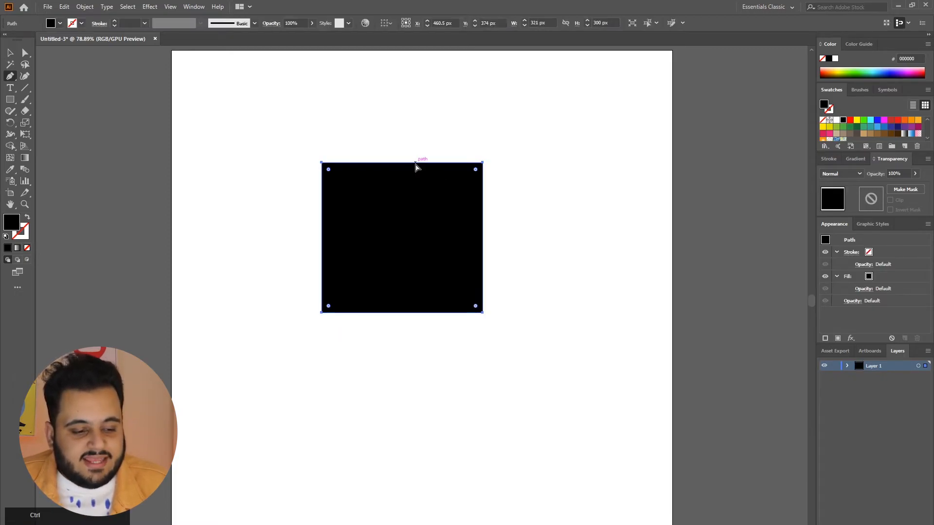
{"action": "left_click_drag", "start_coordinate": [415, 166], "coordinate": [413, 214]}
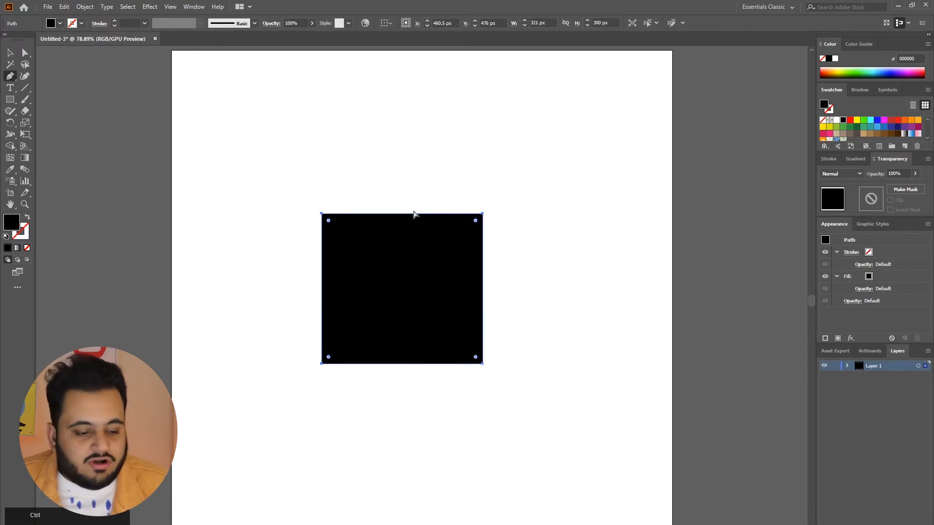
{"action": "key", "text": "ctrl+z"}
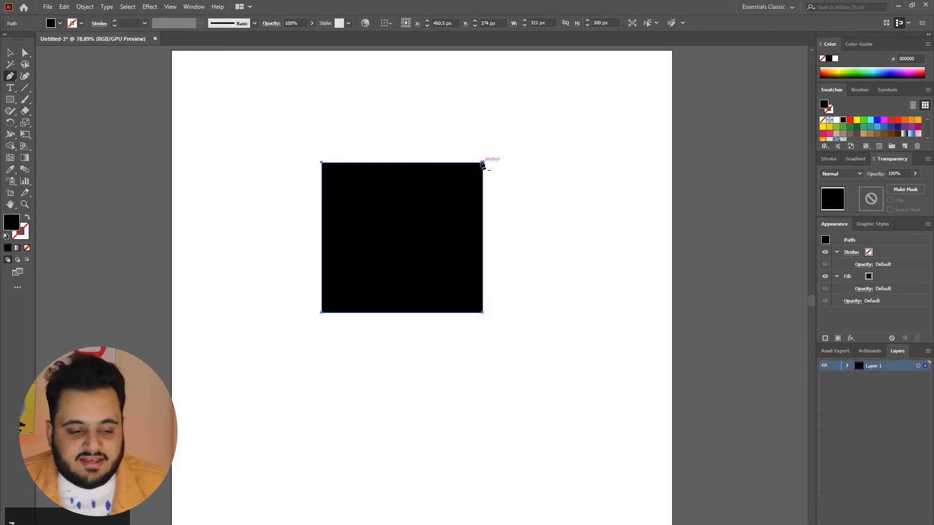
Step: Add anchors at the midpoints of the rectangle's upper and right sides, and pull each one straight inward near the centre
{"action": "left_click", "coordinate": [402, 162]}
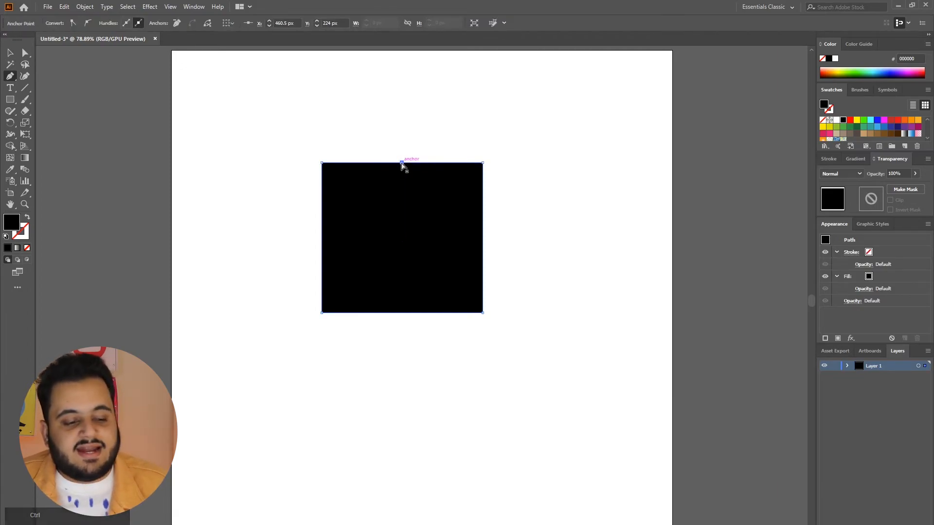
{"action": "left_click_drag", "start_coordinate": [402, 162], "coordinate": [401, 231]}
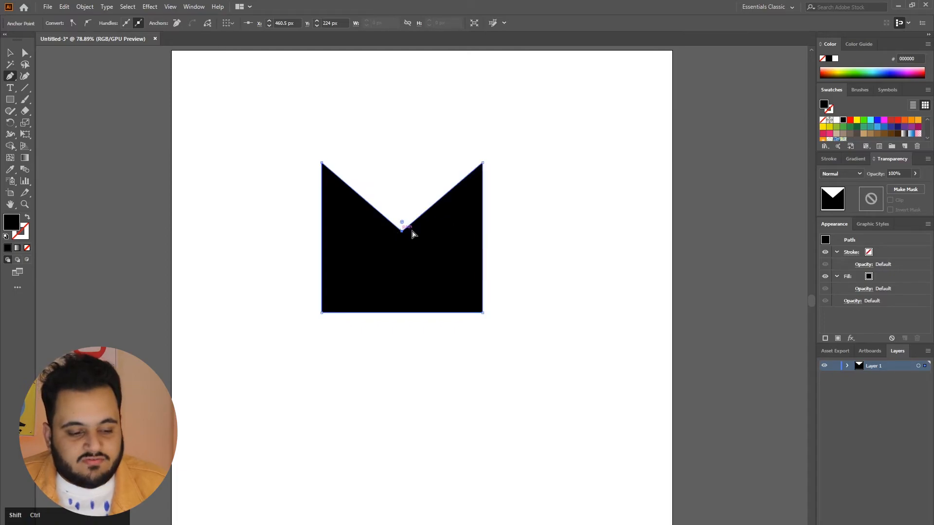
{"action": "left_click", "coordinate": [483, 238]}
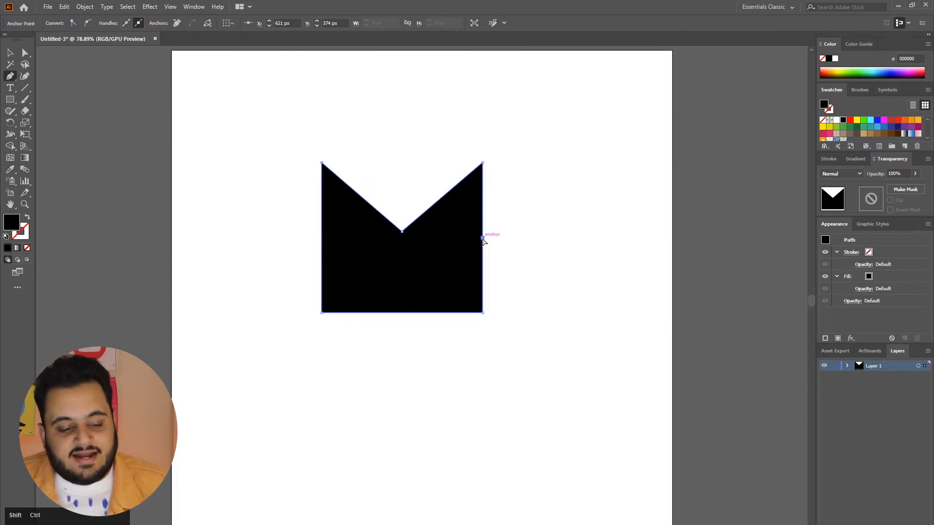
{"action": "left_click_drag", "start_coordinate": [483, 238], "coordinate": [416, 246]}
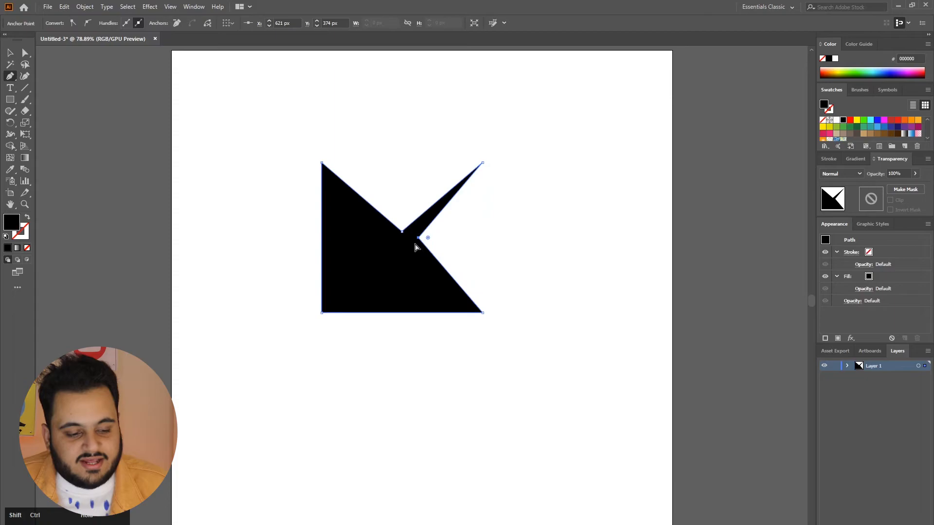
Step: Add anchors at the midpoints of the left and lower sides, pull them in to complete an X-shaped star, and deselect it
{"action": "left_click", "coordinate": [322, 238]}
{"action": "key", "text": "ctrl"}
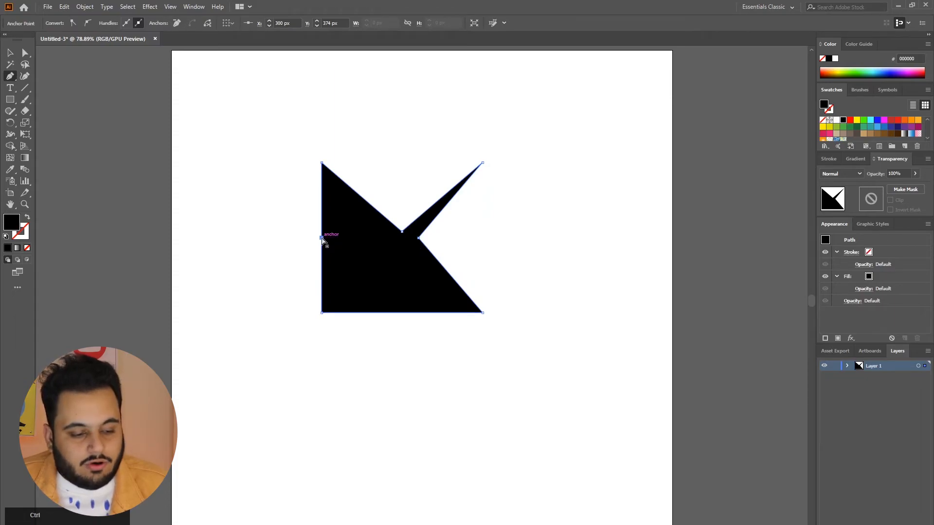
{"action": "left_click_drag", "start_coordinate": [322, 239], "coordinate": [383, 243]}
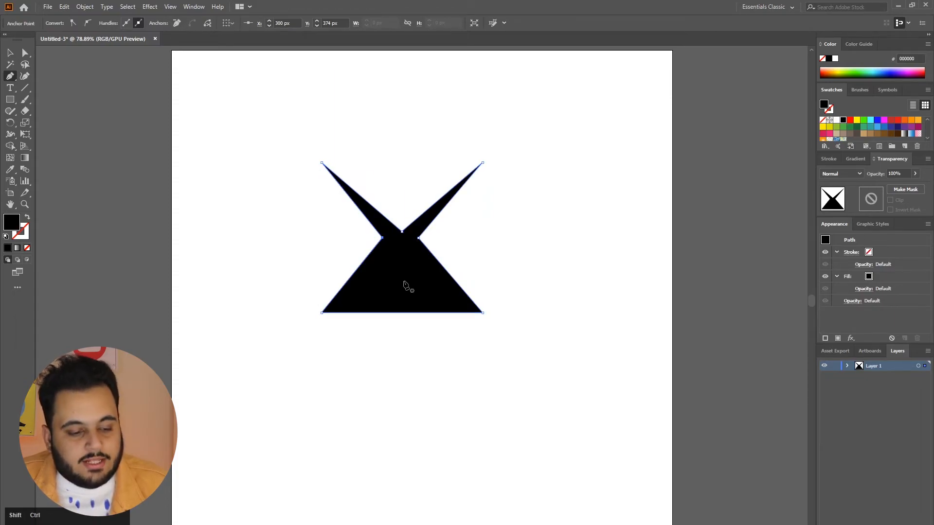
{"action": "left_click", "coordinate": [401, 313]}
{"action": "key", "text": "ctrl"}
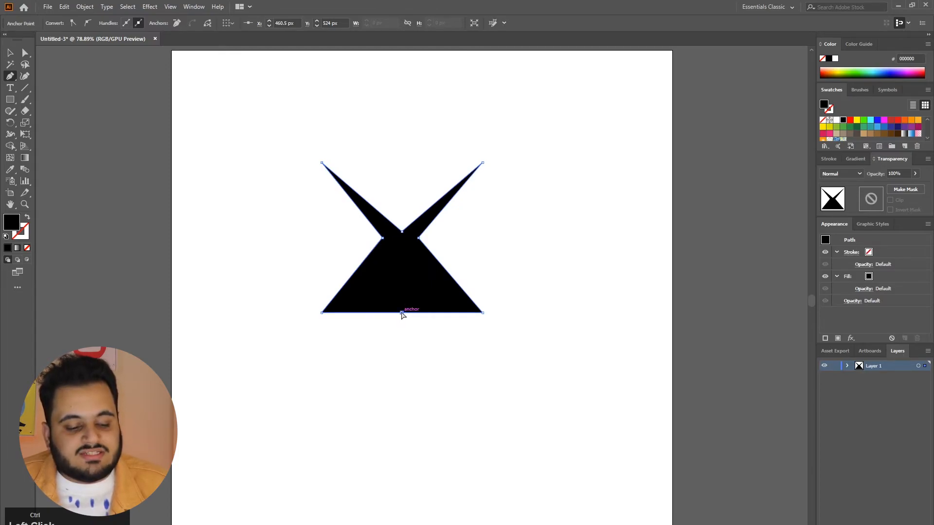
{"action": "left_click_drag", "start_coordinate": [402, 313], "coordinate": [402, 245]}
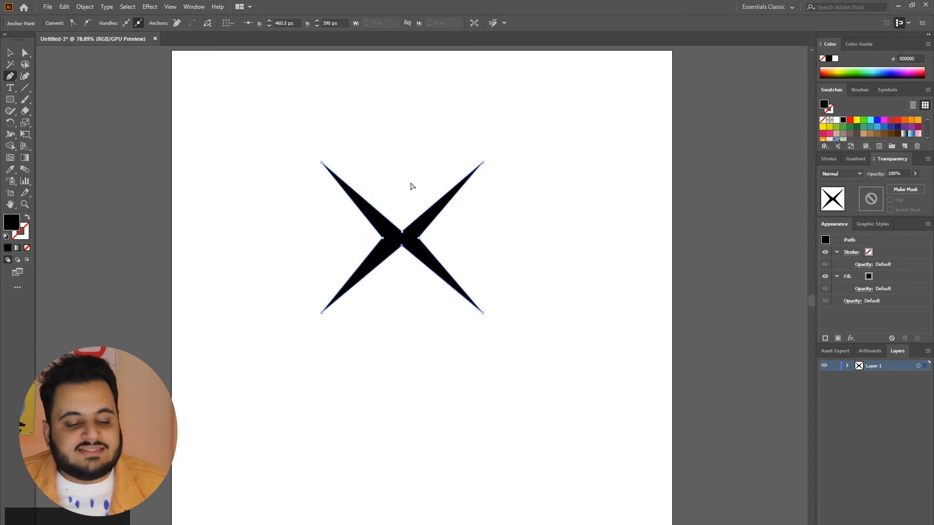
{"action": "left_click", "coordinate": [411, 184], "text": "ctrl"}
Step: Select the whole X-shaped star with the Selection tool and delete it
{"action": "left_click", "coordinate": [11, 56]}
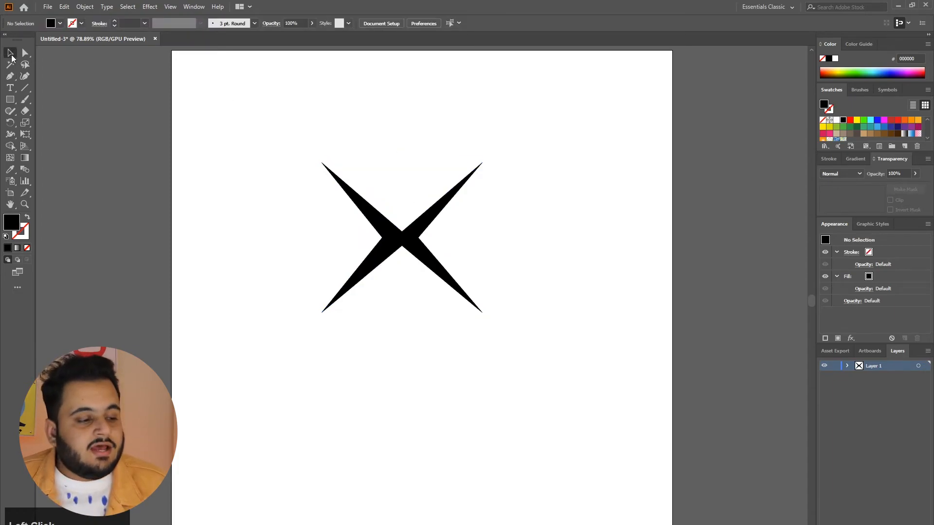
{"action": "left_click", "coordinate": [394, 241]}
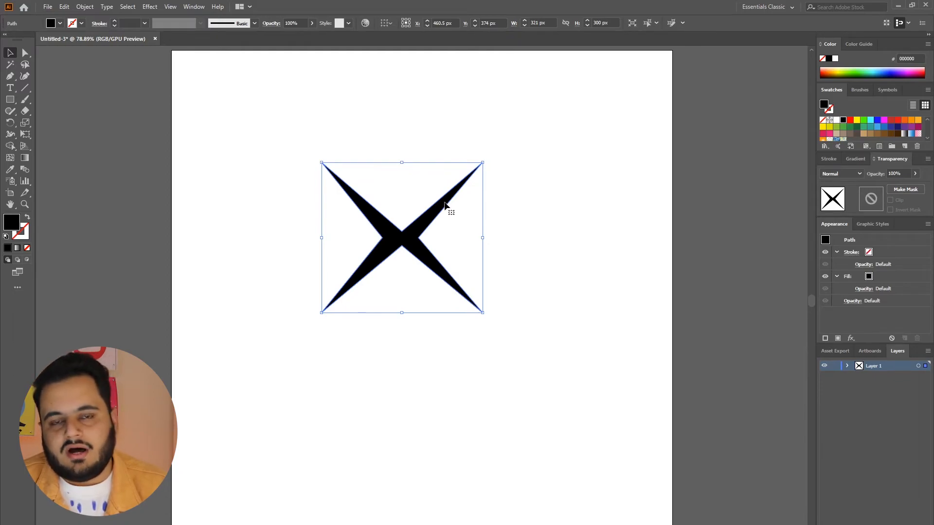
{"action": "key", "text": "Delete"}
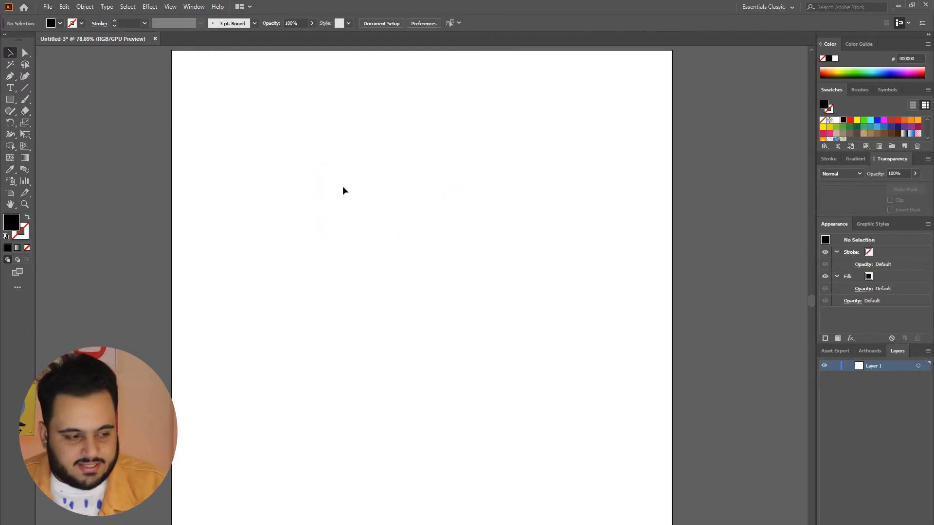
Step: Draw the curved left half of a heart with the Pen tool, from about X 474, Y 252 px to X 474, Y 500 px
{"action": "key", "text": "p"}
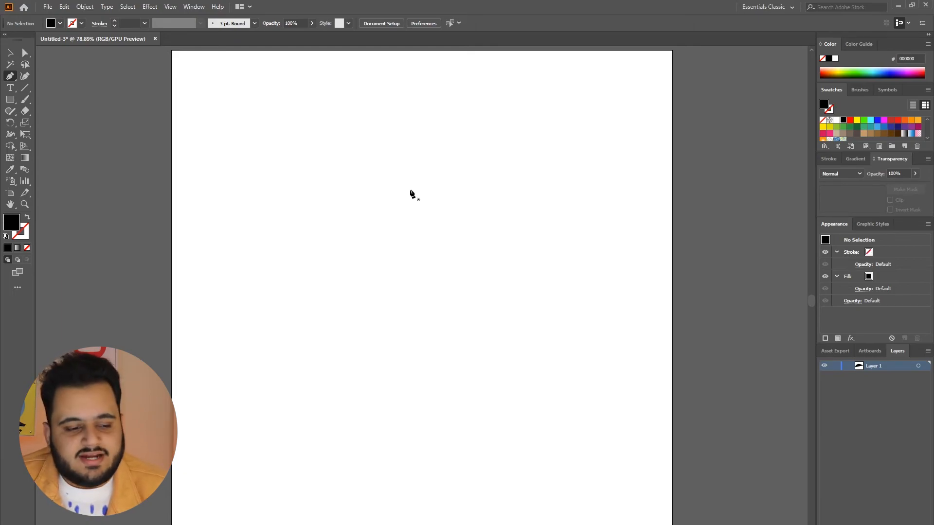
{"action": "left_click", "coordinate": [409, 177]}
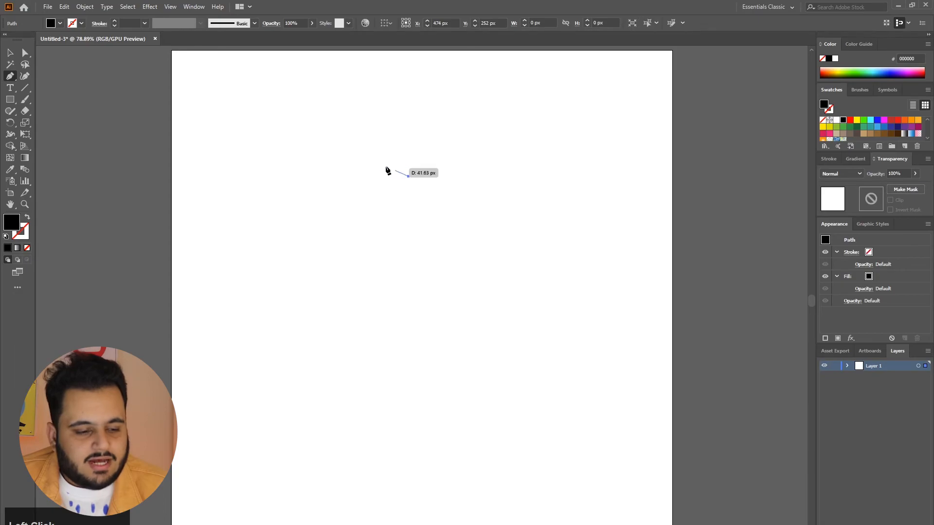
{"action": "left_click_drag", "start_coordinate": [324, 154], "coordinate": [271, 162]}
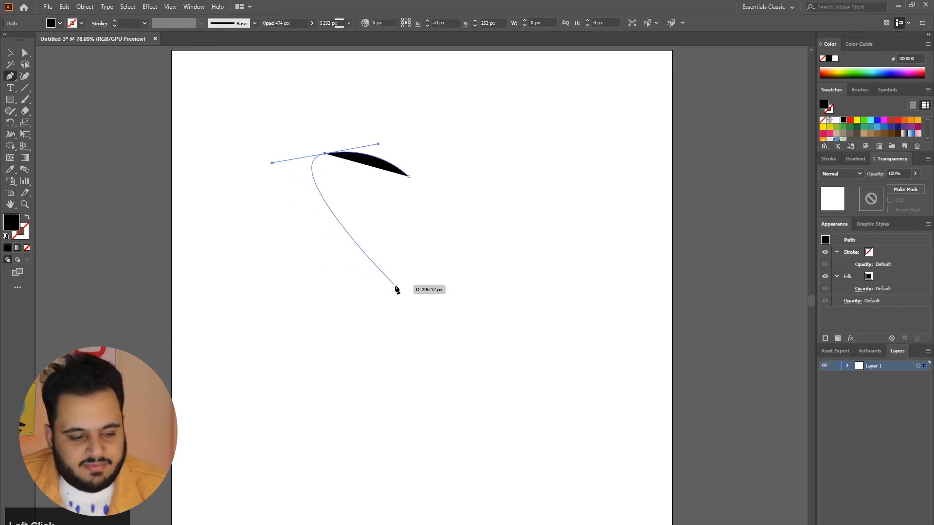
{"action": "left_click_drag", "start_coordinate": [408, 284], "coordinate": [483, 302]}
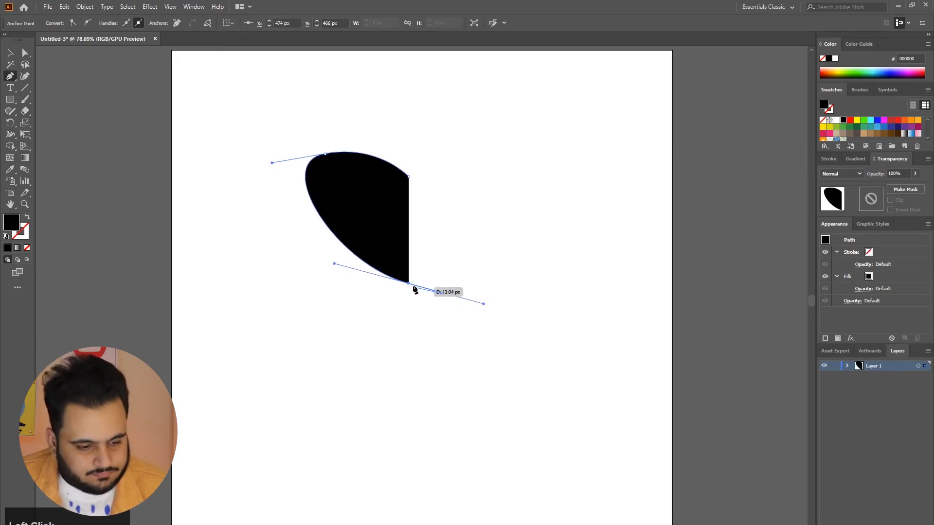
{"action": "key", "text": "ctrl+z"}
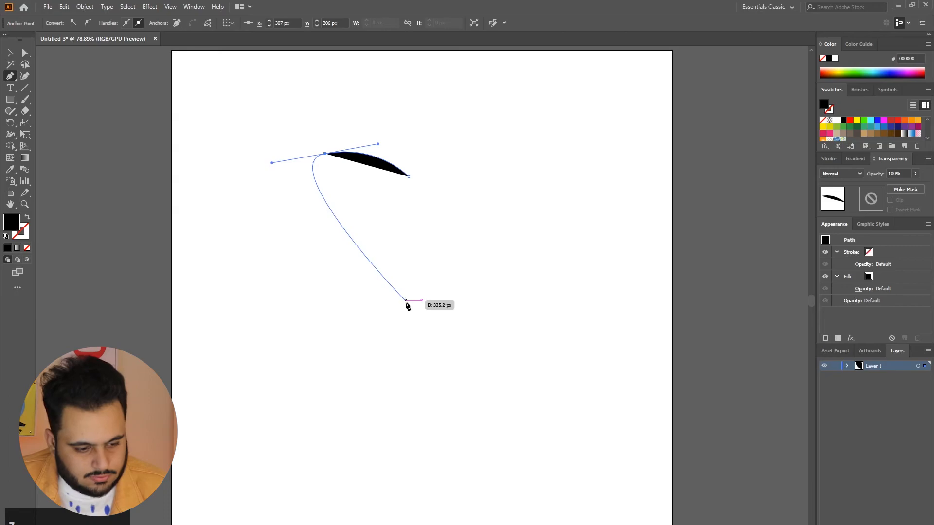
{"action": "left_click_drag", "start_coordinate": [408, 302], "coordinate": [496, 336]}
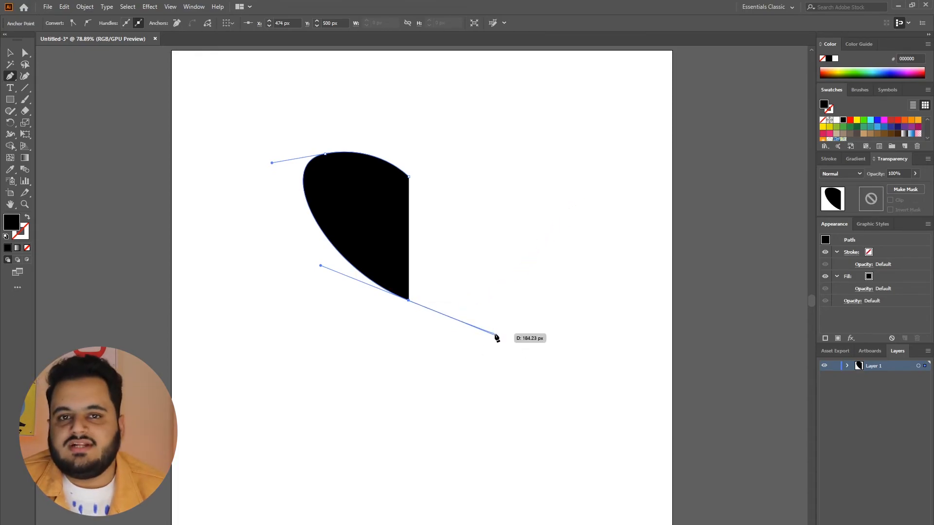
Step: Remove the outgoing handle from the half-heart's lowest anchor and close the path with a straight vertical edge
{"action": "left_click", "coordinate": [408, 300]}
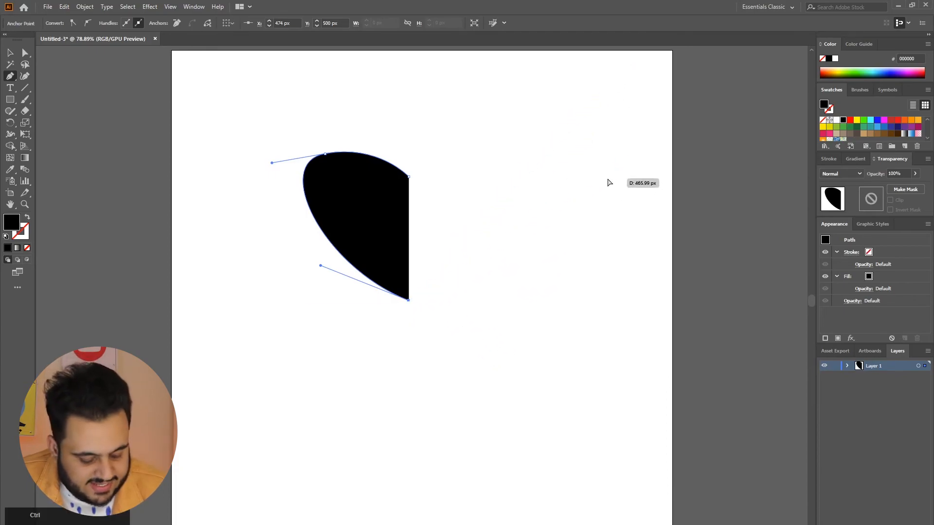
{"action": "left_click_drag", "start_coordinate": [408, 300], "coordinate": [497, 336]}
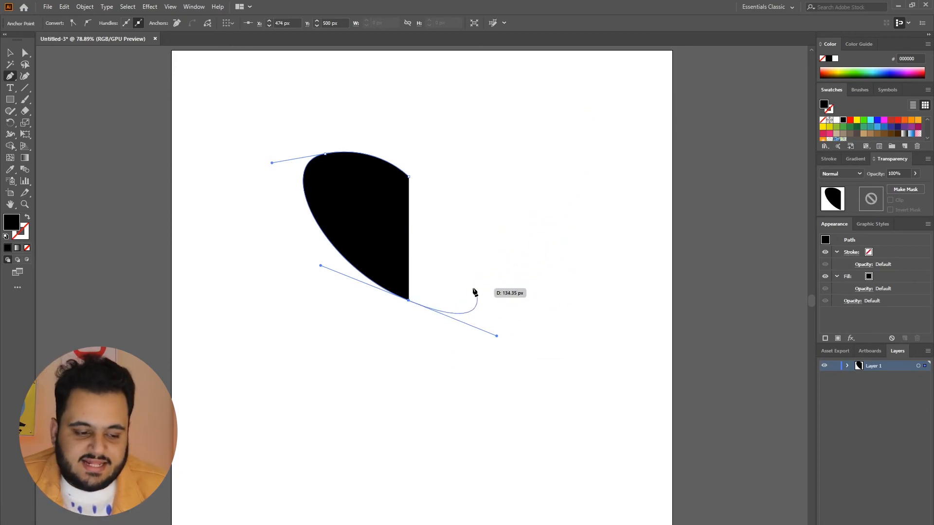
{"action": "left_click", "coordinate": [409, 301]}
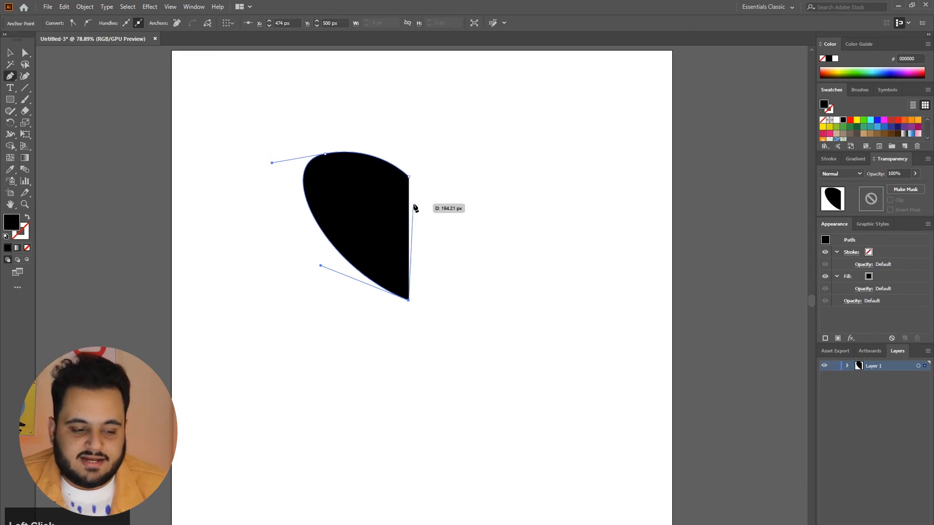
{"action": "left_click", "coordinate": [409, 177]}
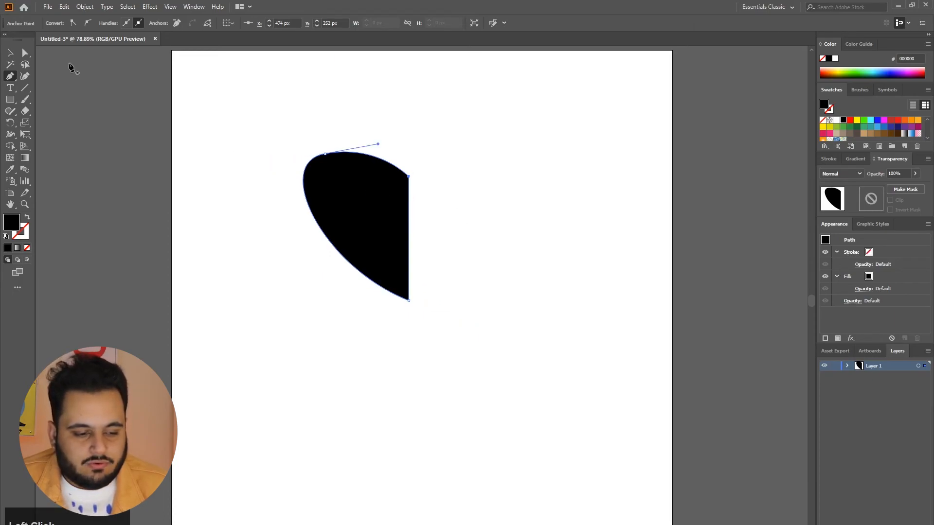
Step: Duplicate the half-heart a short distance to its right and reflect the copy across the vertical axis
{"action": "left_click", "coordinate": [21, 51]}
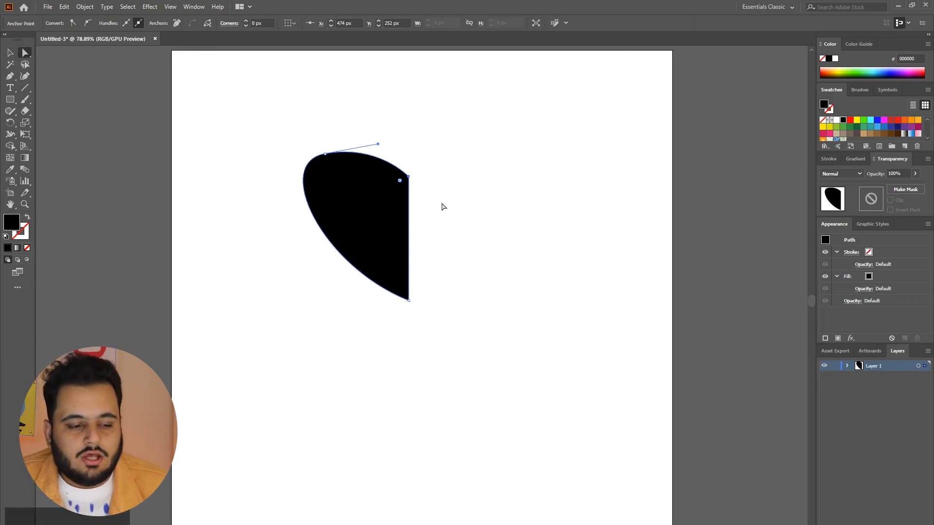
{"action": "left_click_drag", "start_coordinate": [366, 195], "coordinate": [422, 201]}
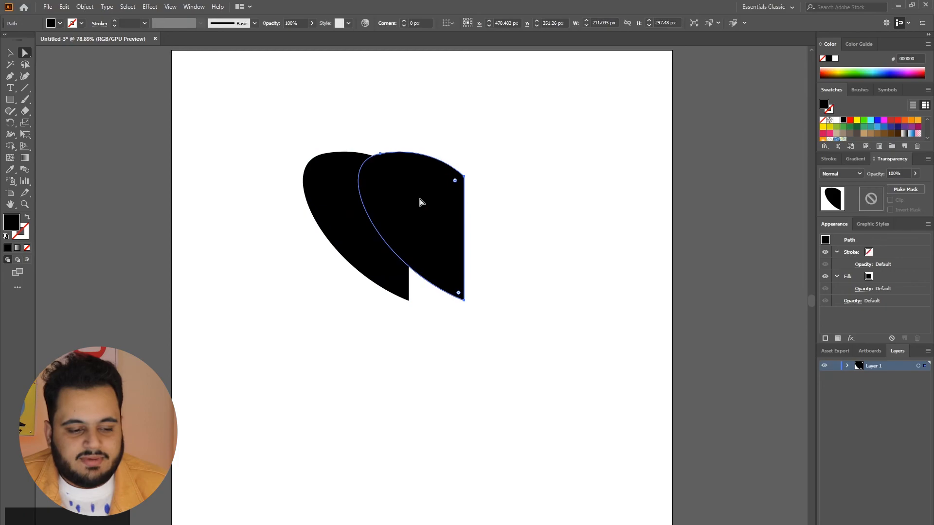
{"action": "right_click", "coordinate": [419, 199]}
{"action": "mouse_move", "coordinate": [501, 357]}
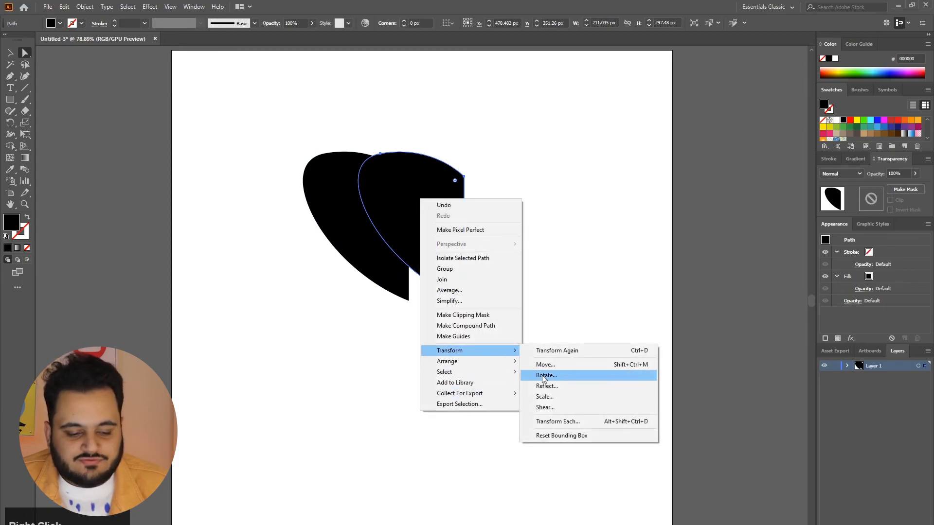
{"action": "left_click", "coordinate": [427, 191]}
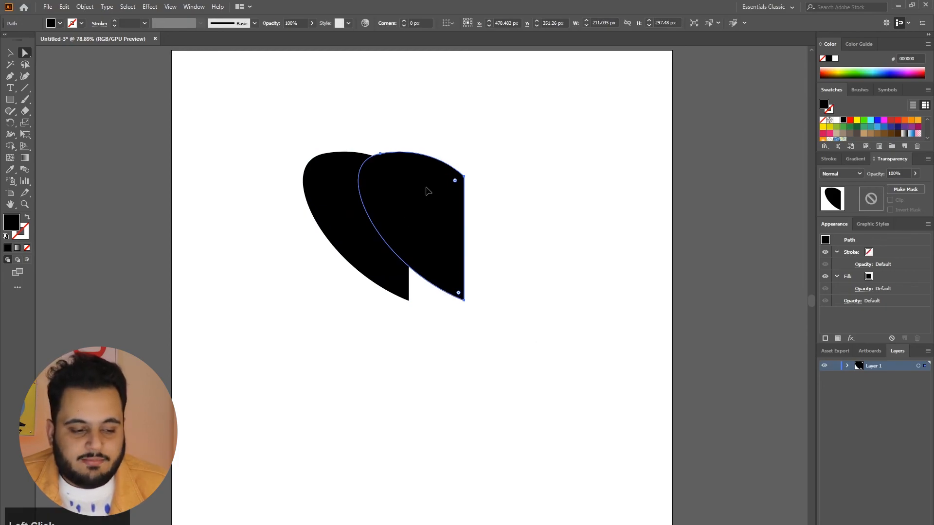
{"action": "right_click", "coordinate": [425, 192]}
{"action": "mouse_move", "coordinate": [506, 343]}
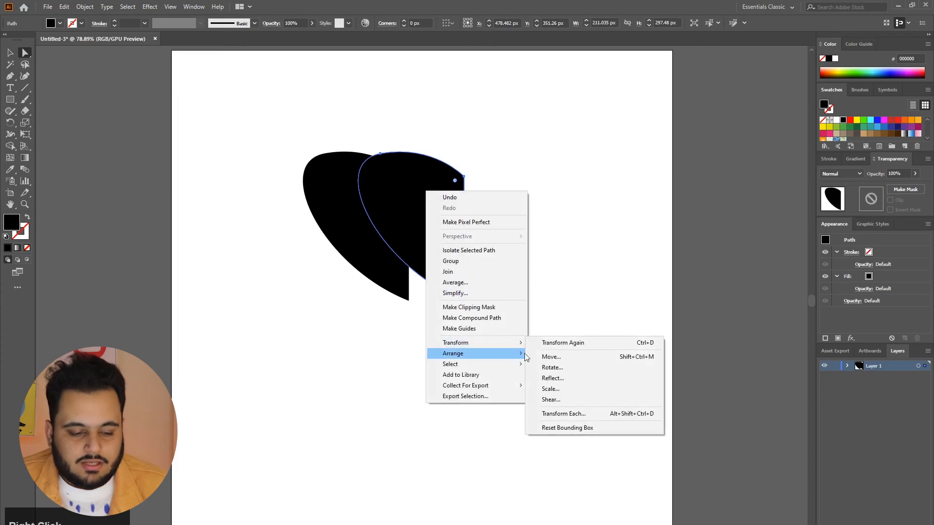
{"action": "left_click", "coordinate": [551, 379]}
{"action": "left_click", "coordinate": [474, 349]}
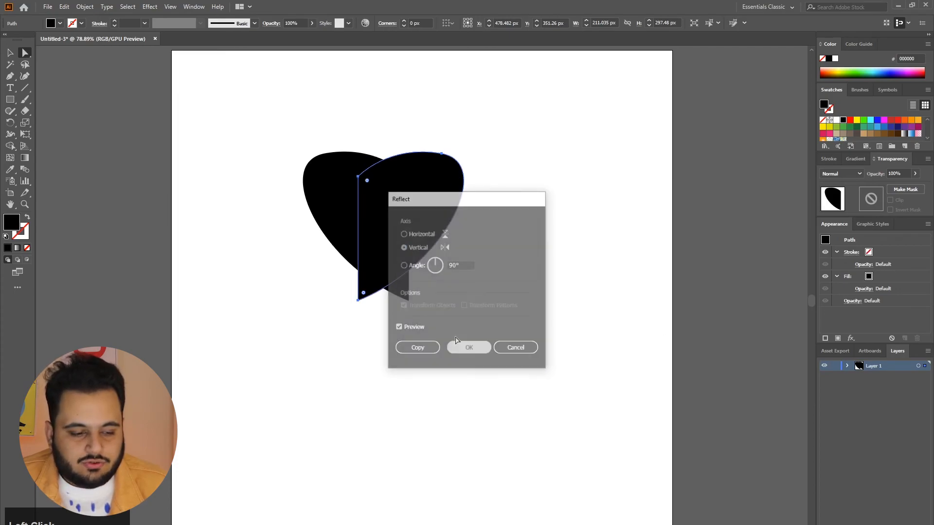
Step: Align the mirrored half with the original's straight edge to form a heart, select both halves and try to join them
{"action": "left_click_drag", "start_coordinate": [366, 225], "coordinate": [415, 238]}
{"action": "left_click", "coordinate": [374, 215], "text": "shift"}
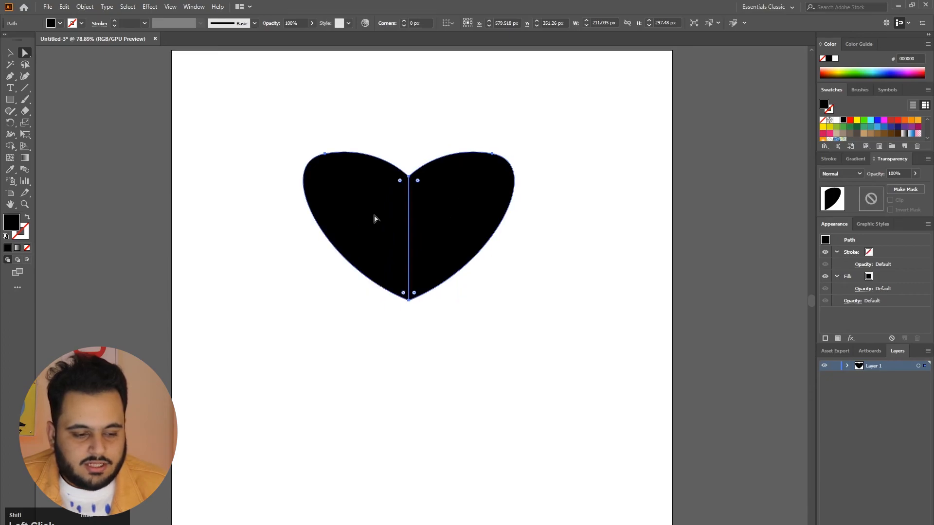
{"action": "right_click", "coordinate": [439, 193]}
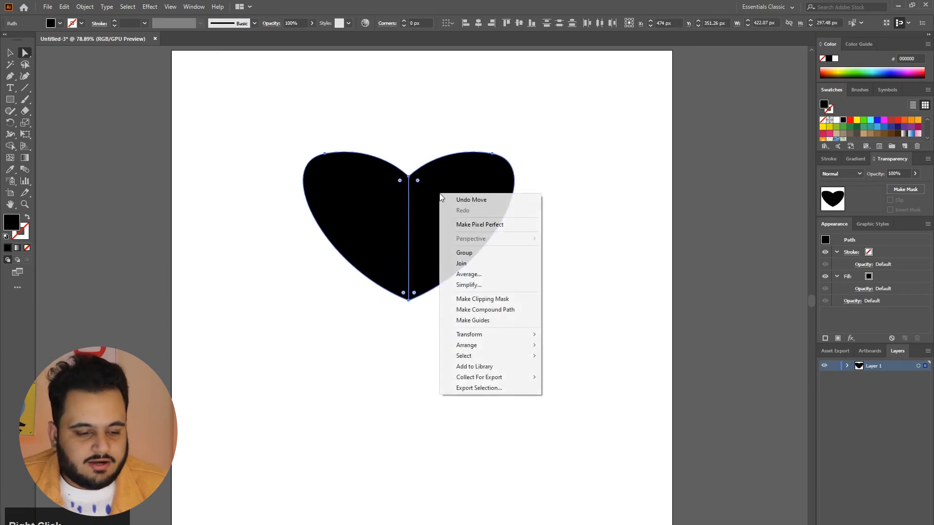
{"action": "left_click", "coordinate": [479, 264]}
{"action": "left_click", "coordinate": [550, 306]}
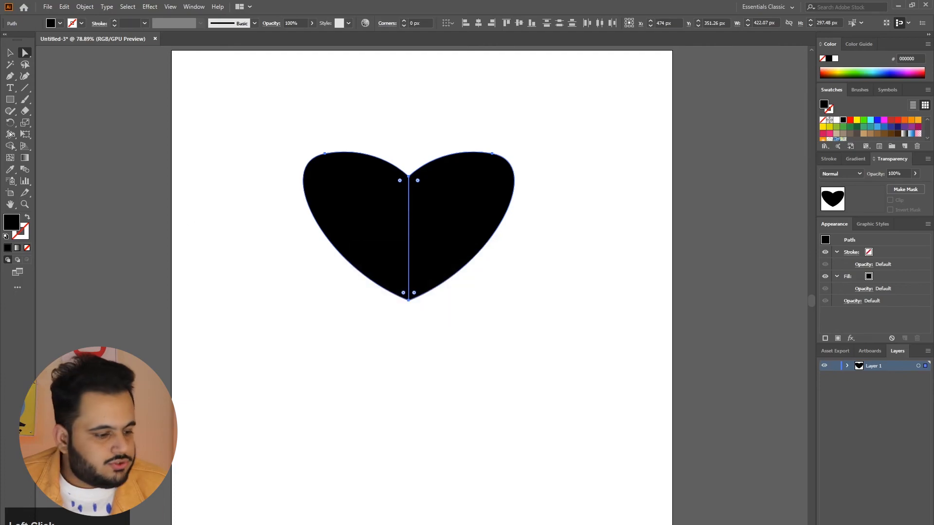
Step: Merge the two heart halves into a single shape with the Shape Builder tool
{"action": "left_click", "coordinate": [10, 146]}
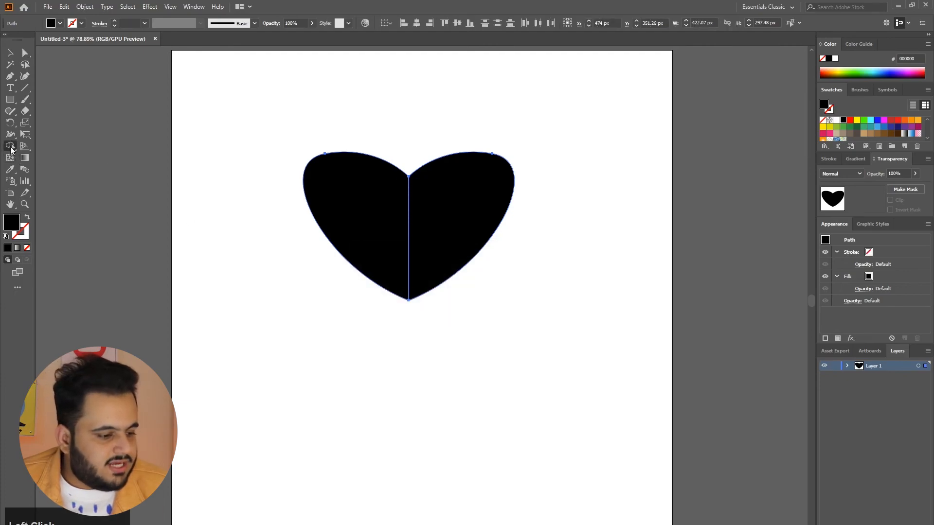
{"action": "left_click_drag", "start_coordinate": [368, 228], "coordinate": [437, 227]}
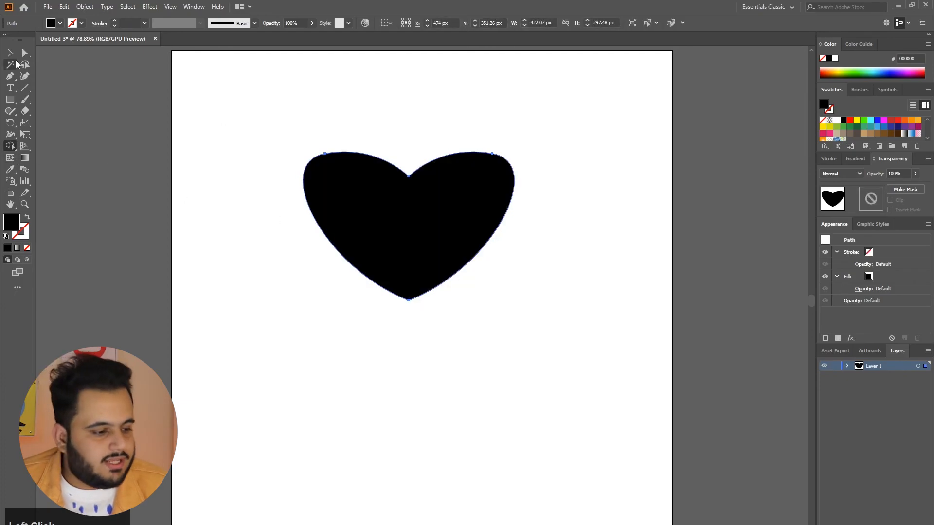
Step: Lower the heart's bottom anchor to about Y 549 px and angle both lobes' outer handles downward to round the lobes
{"action": "left_click", "coordinate": [25, 53]}
{"action": "left_click", "coordinate": [388, 146]}
{"action": "left_click", "coordinate": [412, 291]}
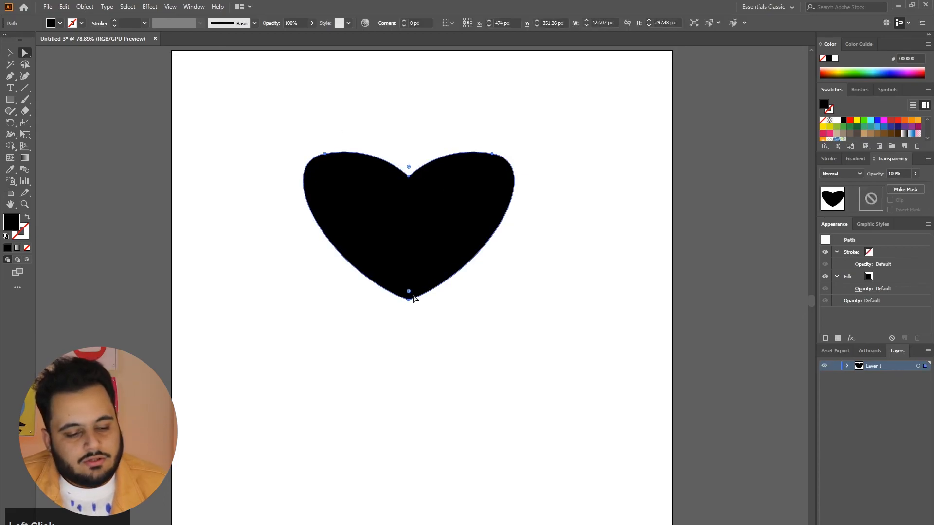
{"action": "left_click_drag", "start_coordinate": [408, 301], "coordinate": [407, 323]}
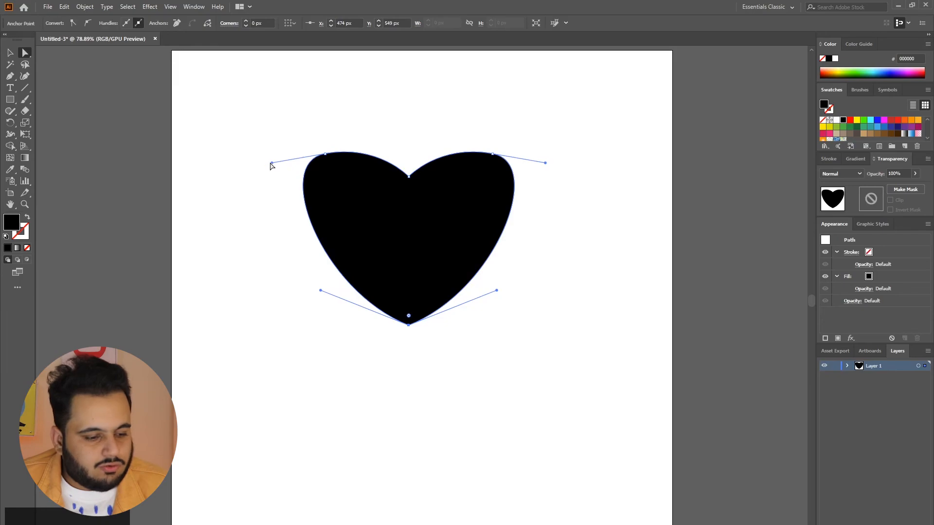
{"action": "left_click_drag", "start_coordinate": [271, 163], "coordinate": [272, 187]}
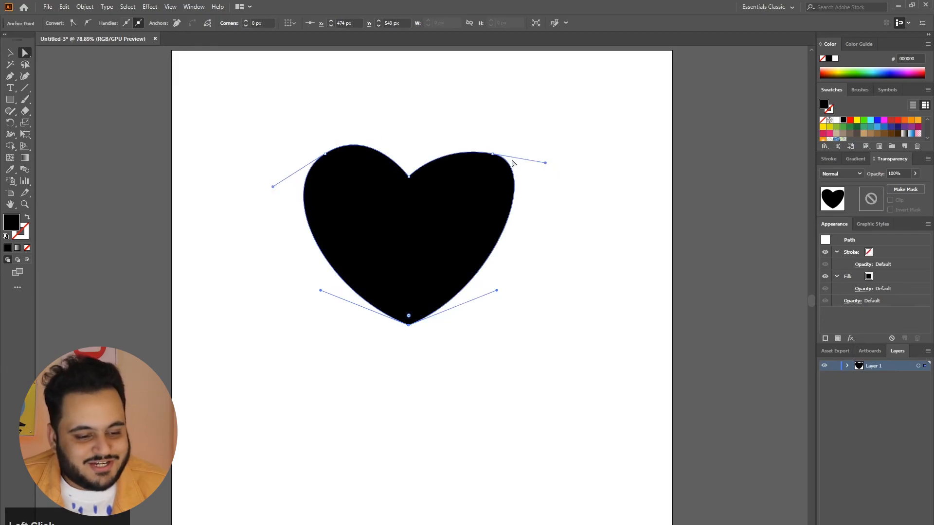
{"action": "left_click_drag", "start_coordinate": [542, 163], "coordinate": [552, 184]}
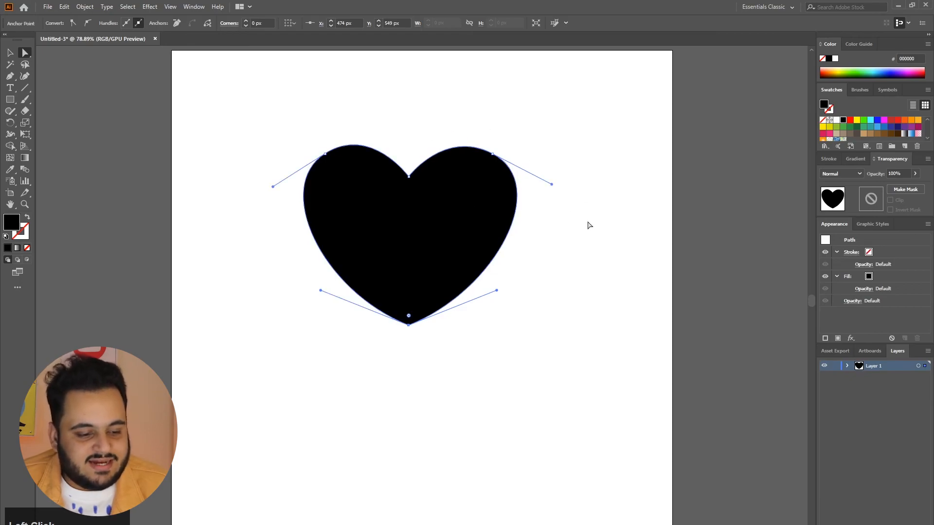
Step: Move the heart down to about X 486, Y 486 px, fill it with red (FF0000) and deselect it
{"action": "left_click", "coordinate": [597, 196]}
{"action": "left_click_drag", "start_coordinate": [415, 215], "coordinate": [420, 273]}
{"action": "left_click", "coordinate": [849, 120]}
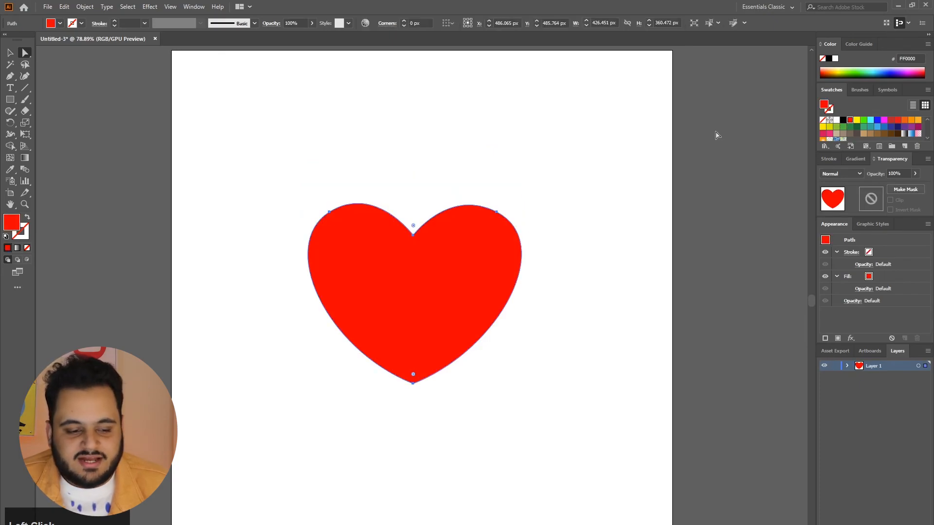
{"action": "left_click", "coordinate": [534, 140]}
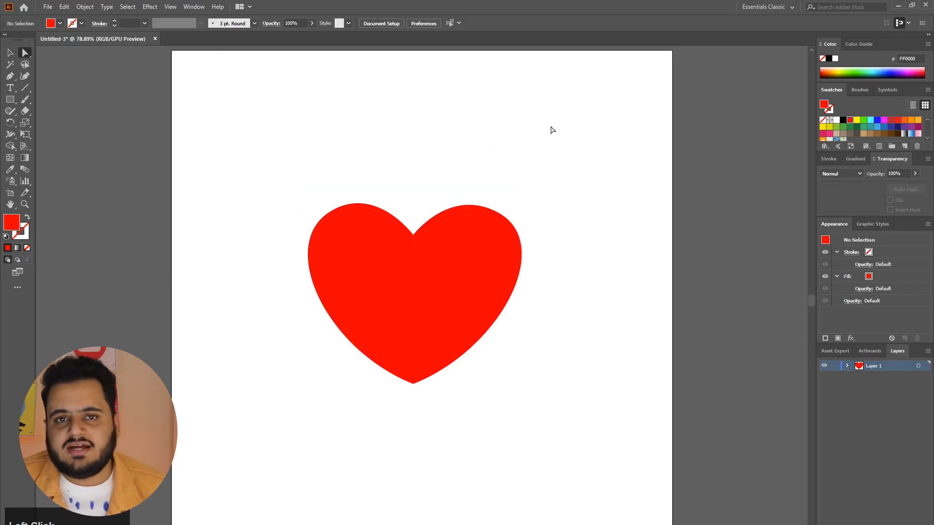